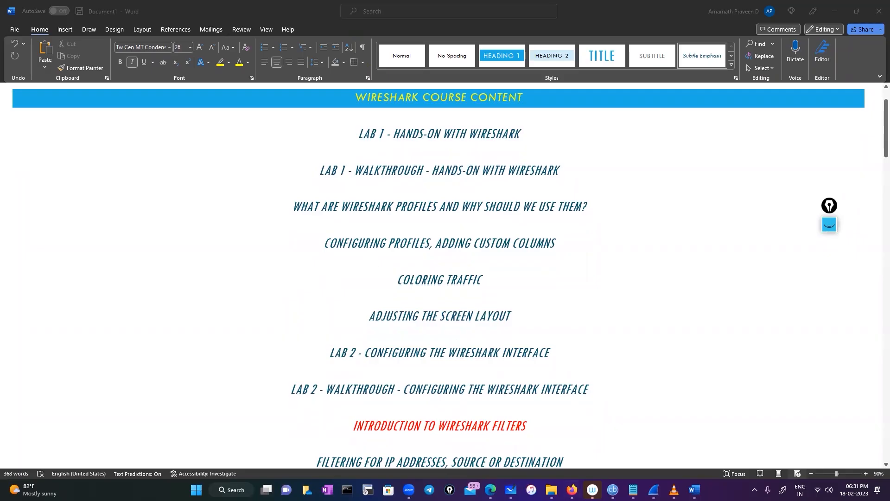
Switch to the Sianets.pcapng capture in Wireshark and select packet 21, sent from 192.168.0.38 to 204.79.197.200.
mouse_move(654, 490)
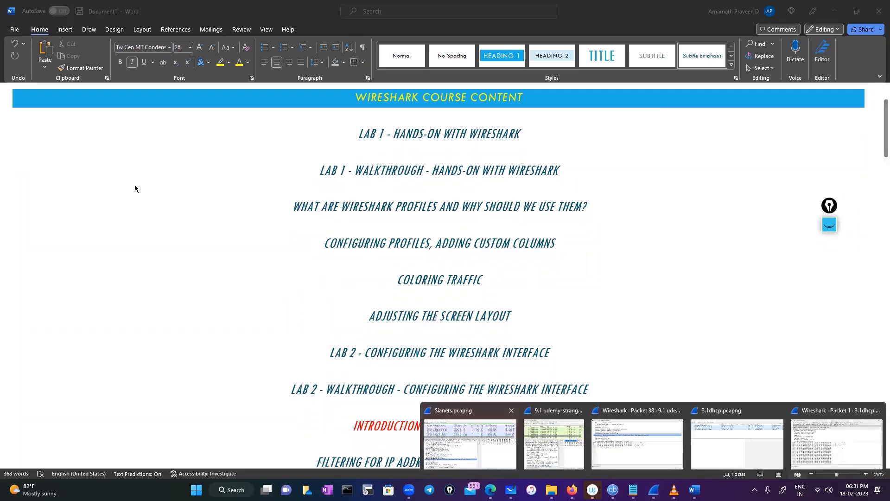
left_click(470, 444)
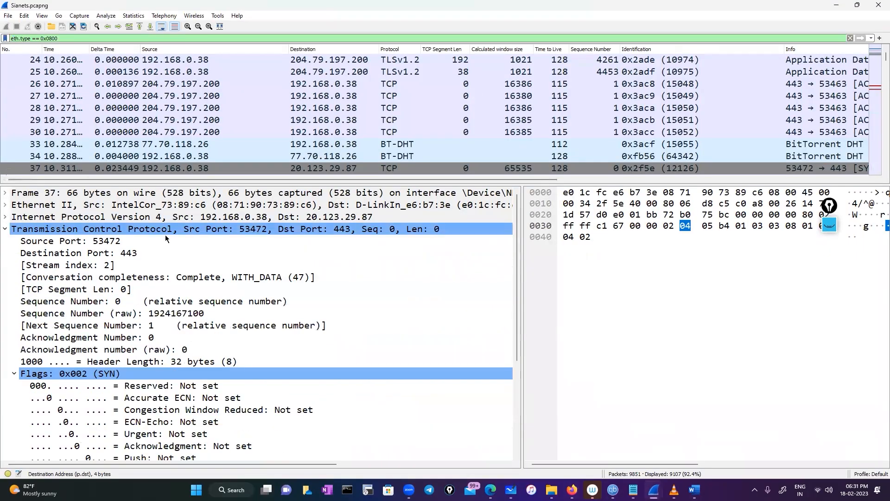
right_click(205, 235)
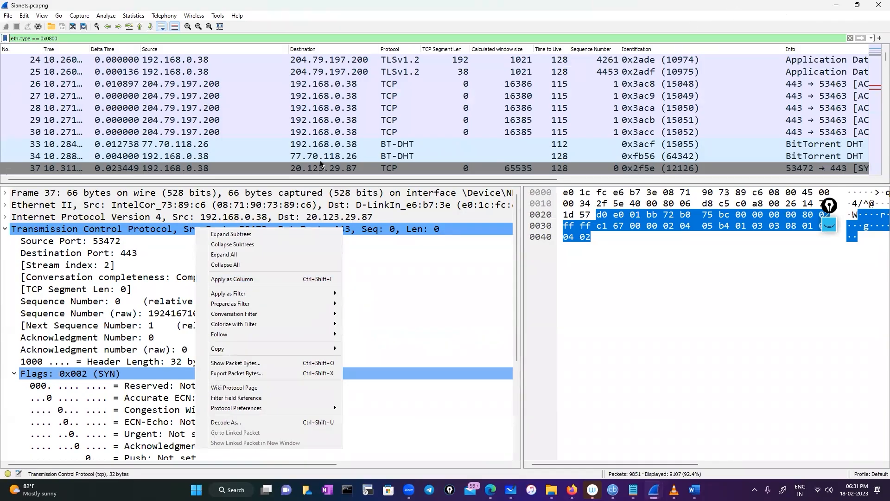
left_click(342, 123)
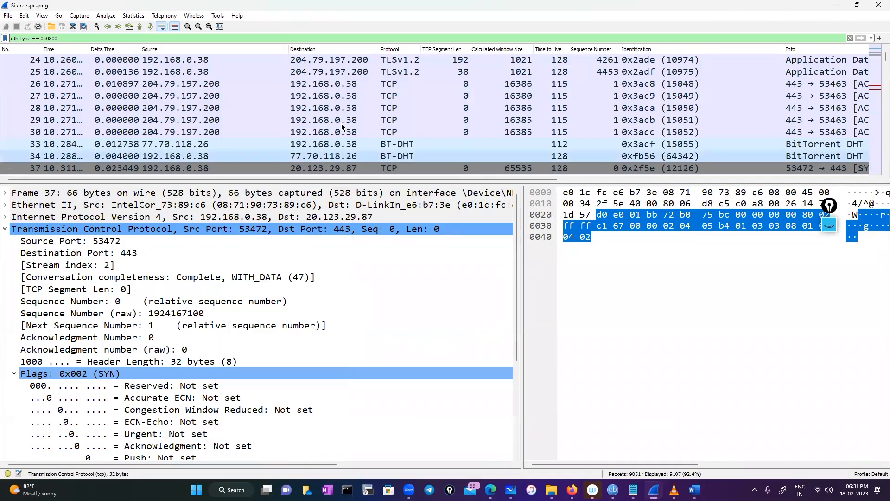
scroll(657, 95, "up", 5)
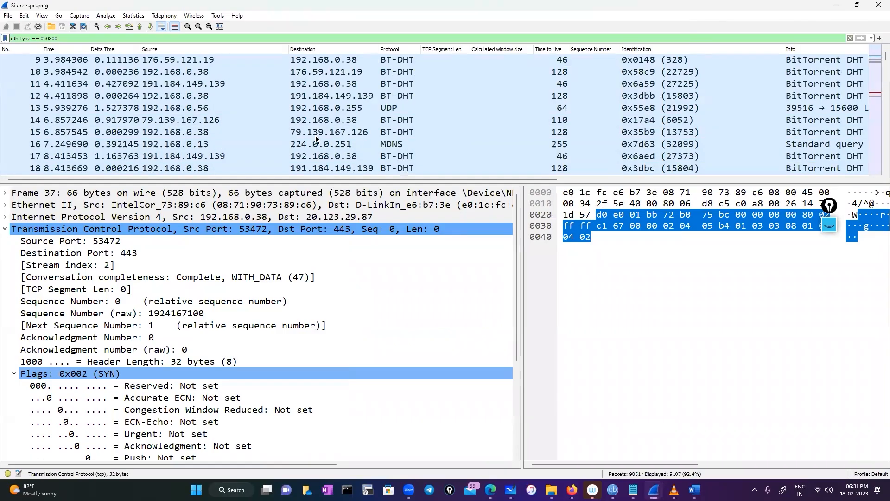
scroll(614, 110, "up", 3)
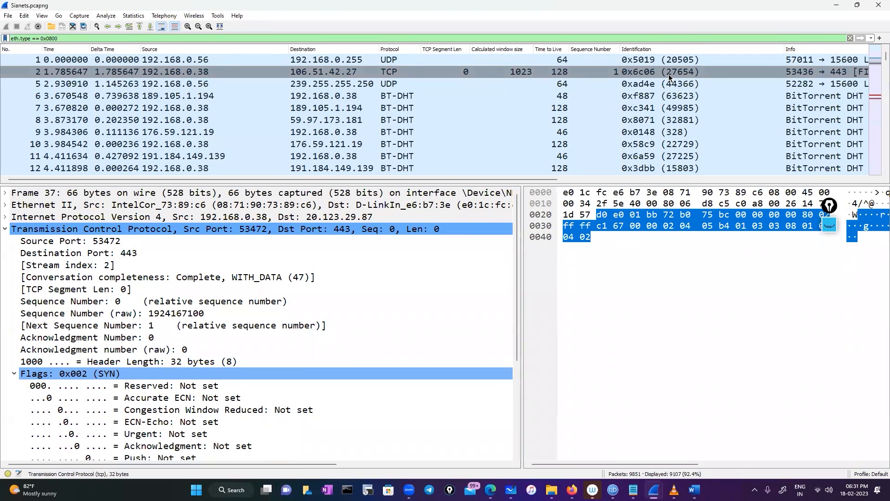
scroll(250, 117, "down", 4)
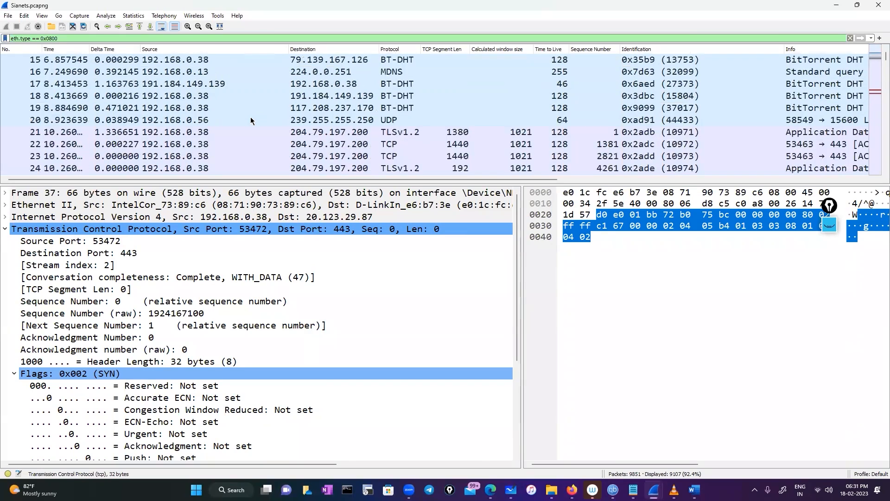
scroll(250, 115, "down", 1)
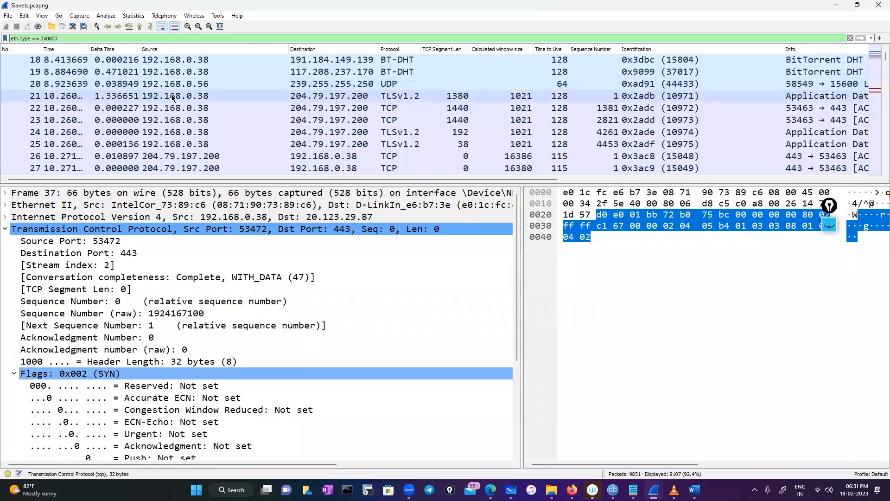
left_click(180, 98)
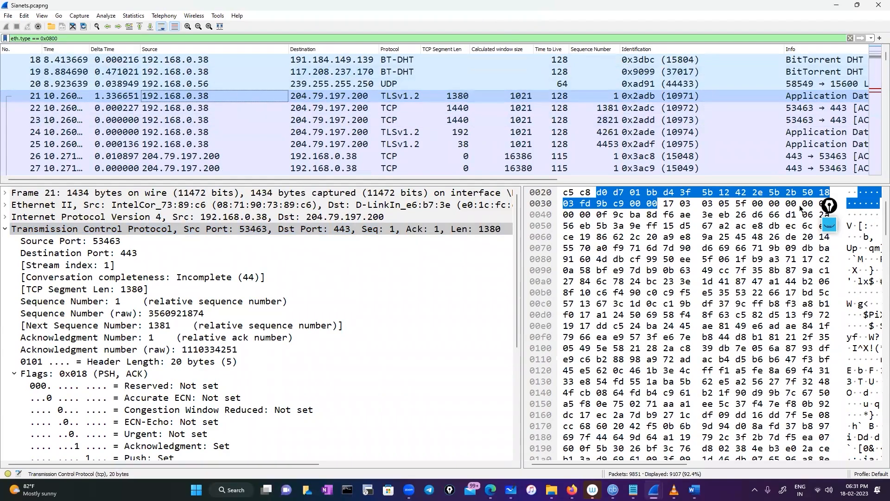
With the yellow annotation pen, circle the source addresses of packets 21 to 25 and outline and tick their Identification values.
left_click(830, 227)
left_click(830, 254)
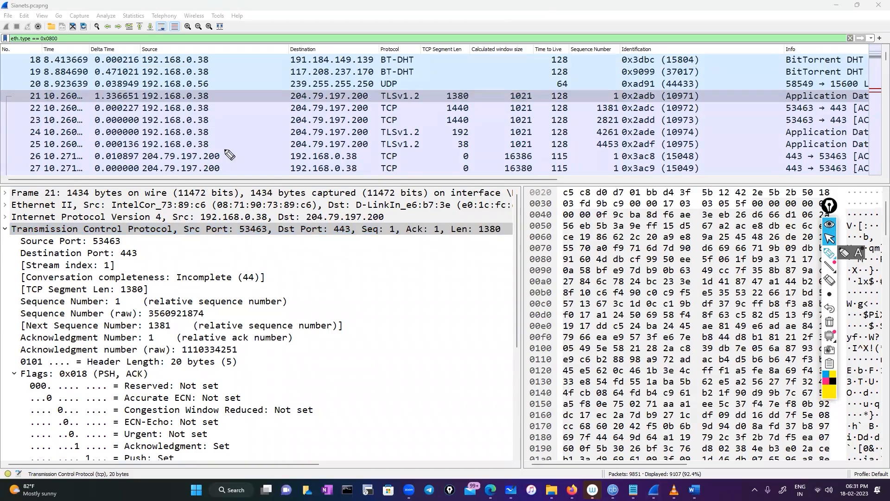
left_click_drag(184, 88, 198, 90)
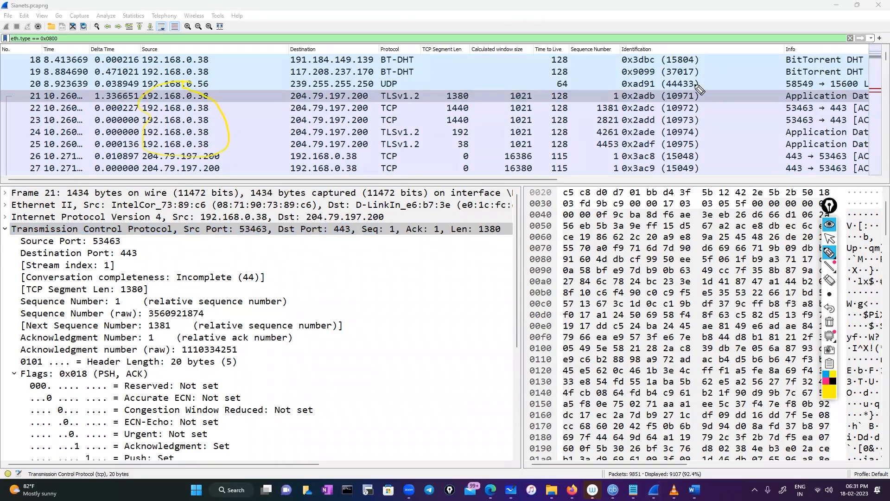
mouse_move(665, 91)
left_mouse_down()
mouse_move(709, 93)
mouse_move(717, 172)
mouse_move(691, 164)
mouse_move(653, 134)
mouse_move(690, 88)
mouse_move(726, 89)
mouse_move(724, 121)
left_mouse_up()
left_click_drag(698, 148, 733, 138)
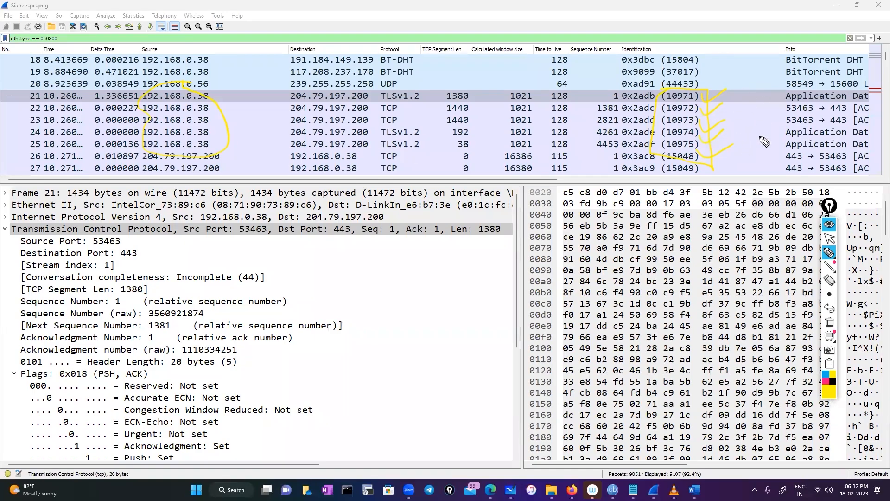
Draw a column of small zeros beside the marked Identification values and enclose them in a yellow box.
left_click_drag(735, 95, 746, 94)
left_click_drag(748, 116, 744, 119)
left_click_drag(743, 140, 744, 141)
left_click_drag(731, 87, 729, 153)
left_click_drag(734, 88, 730, 153)
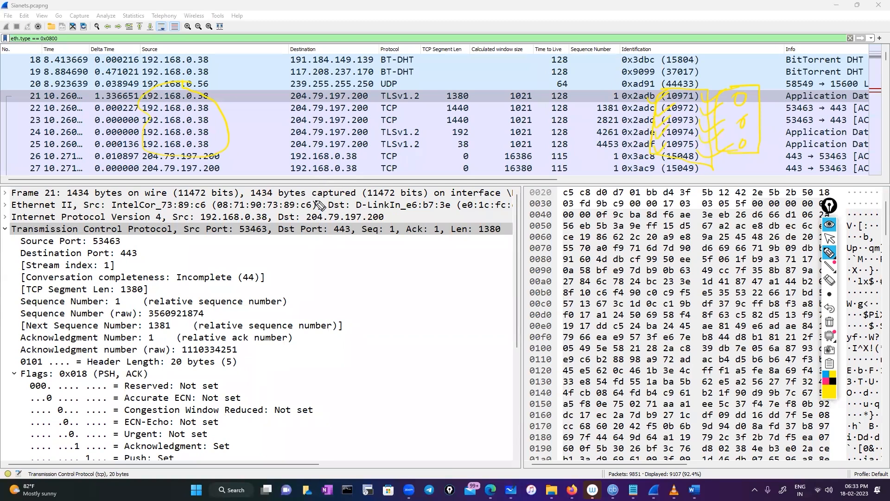
Erase all yellow pen drawings from the screen and collapse the annotation tools.
left_click(830, 323)
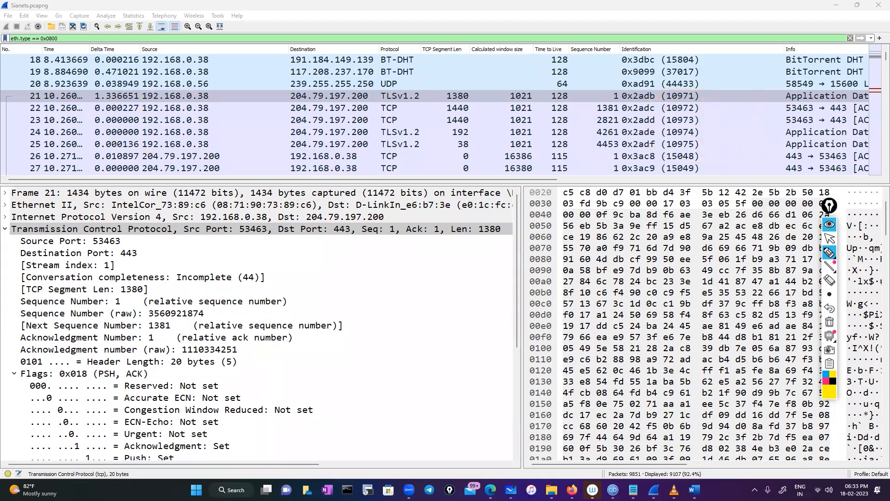
left_click(827, 224)
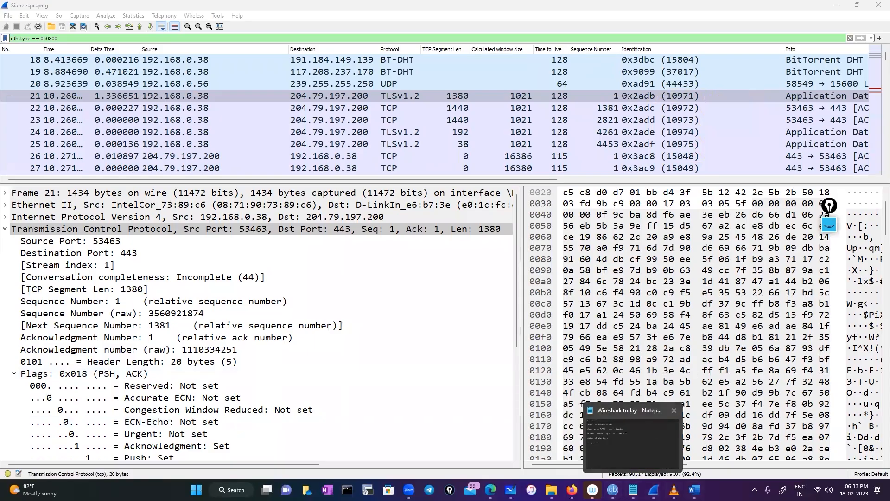
Switch to the course content document in Word and highlight "Configuring the Wireshark Interface" in the first Lab 2 line.
key("alt+Tab")
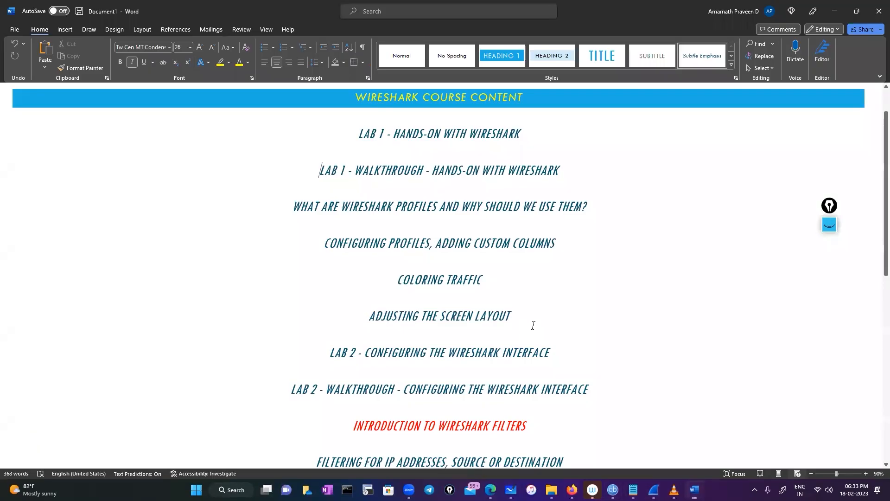
scroll(533, 325, "down", 1)
scroll(534, 326, "down", 1)
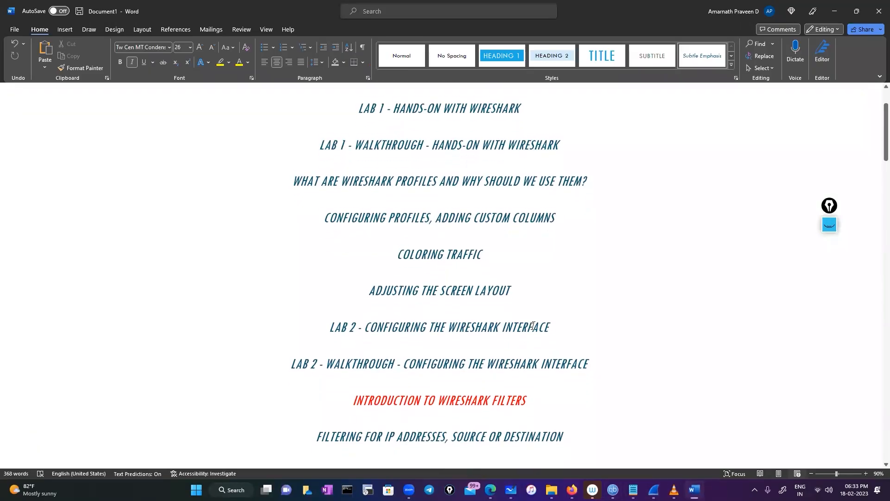
scroll(339, 262, "down", 1)
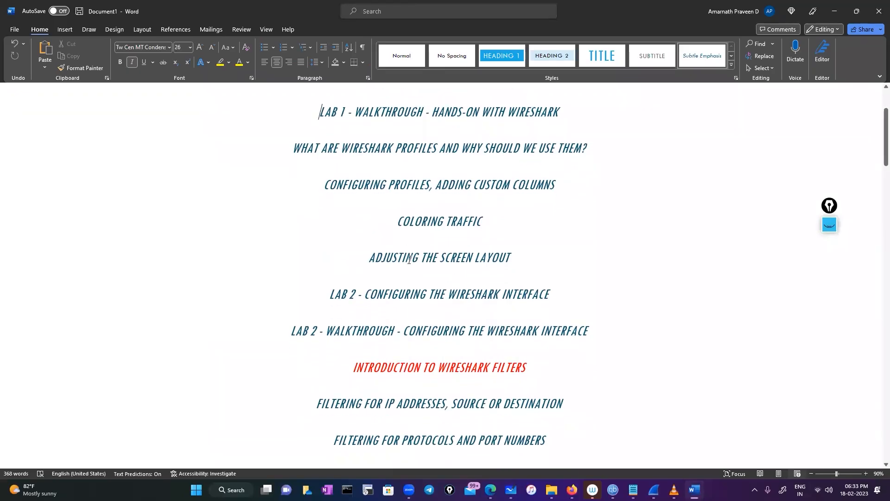
scroll(354, 278, "down", 1)
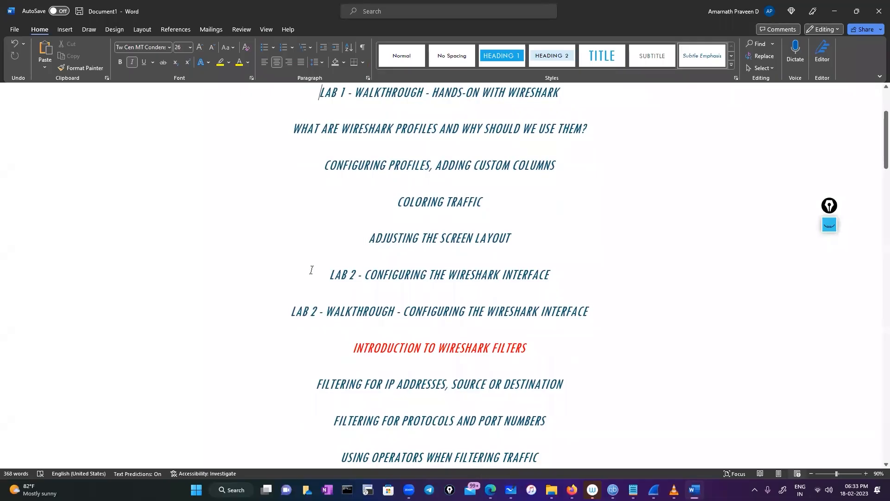
scroll(311, 270, "down", 1)
left_click_drag(592, 267, 368, 247)
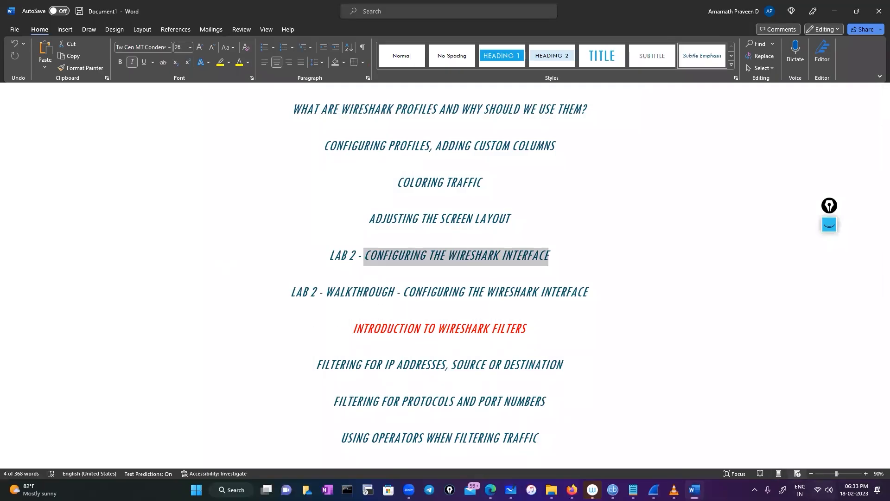
Check the computer's Wi-Fi connection in the network quick settings and return to the document.
left_click(823, 490)
left_click(764, 341)
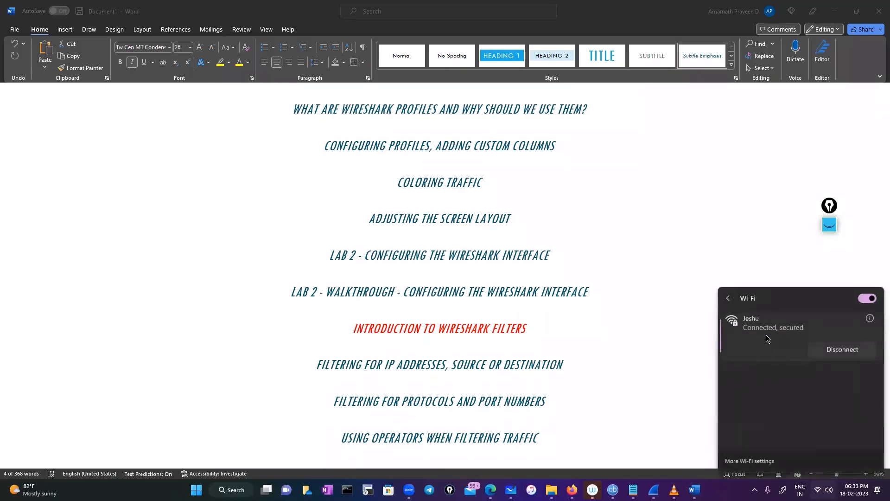
left_click(666, 280)
Highlight the topic "Filtering for IP addresses, source or destination" under Introduction to Wireshark Filters.
scroll(468, 298, "down", 1)
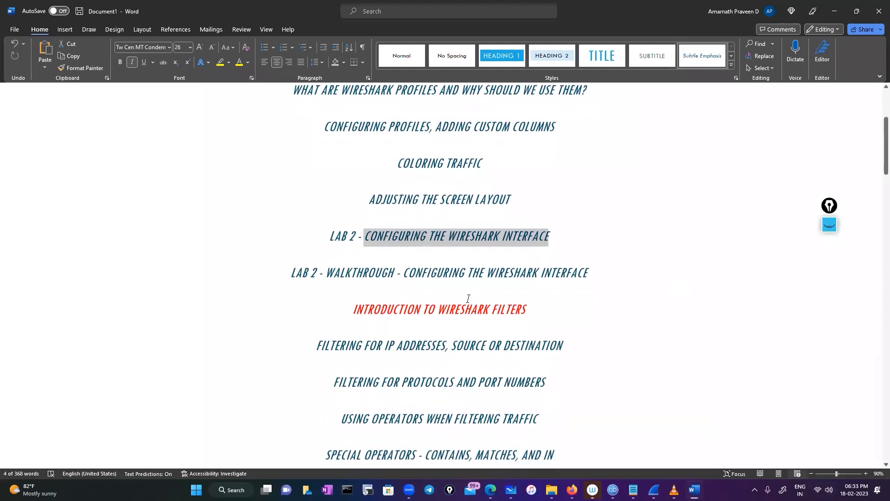
scroll(468, 299, "down", 1)
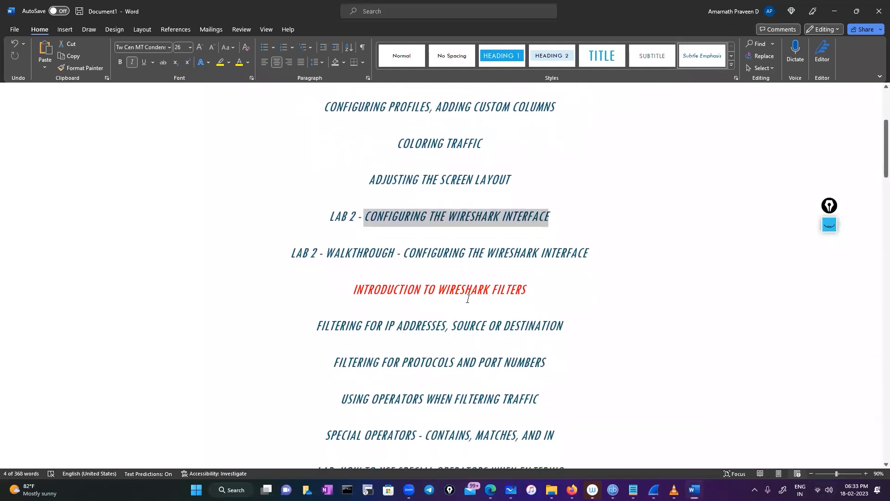
scroll(468, 298, "down", 1)
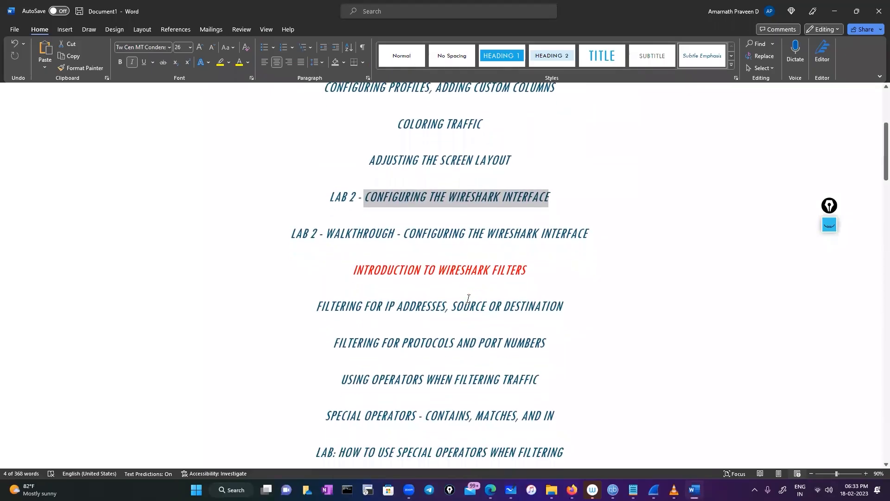
scroll(427, 285, "down", 6)
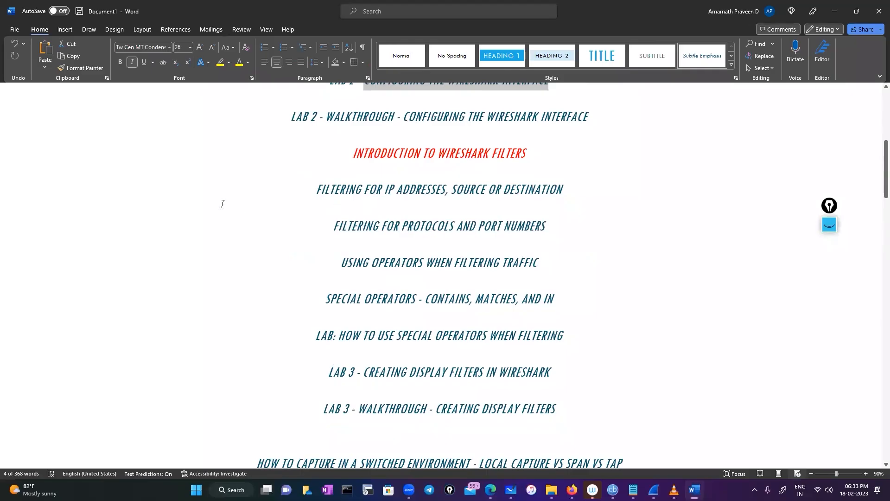
left_click_drag(652, 198, 276, 181)
Highlight the topic "Filtering for protocols and port numbers", followed by "Using operators when filtering traffic".
left_click_drag(550, 227, 297, 219)
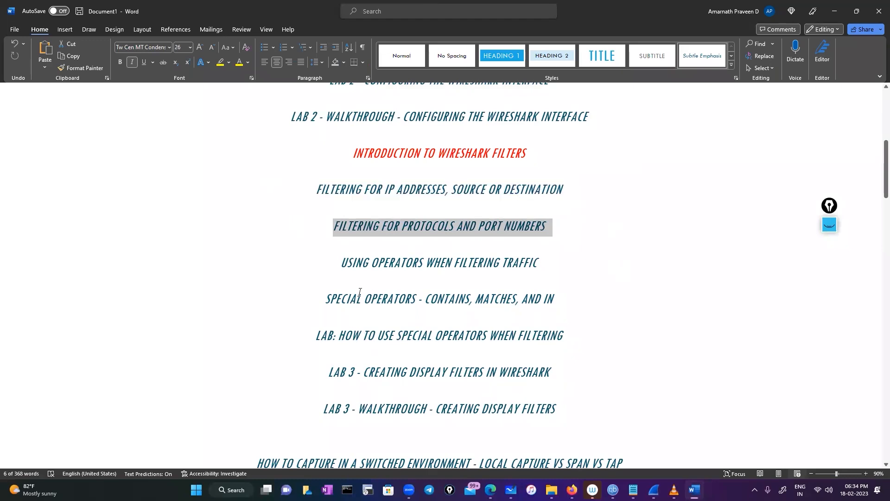
left_click(315, 250)
left_click_drag(312, 232, 561, 245)
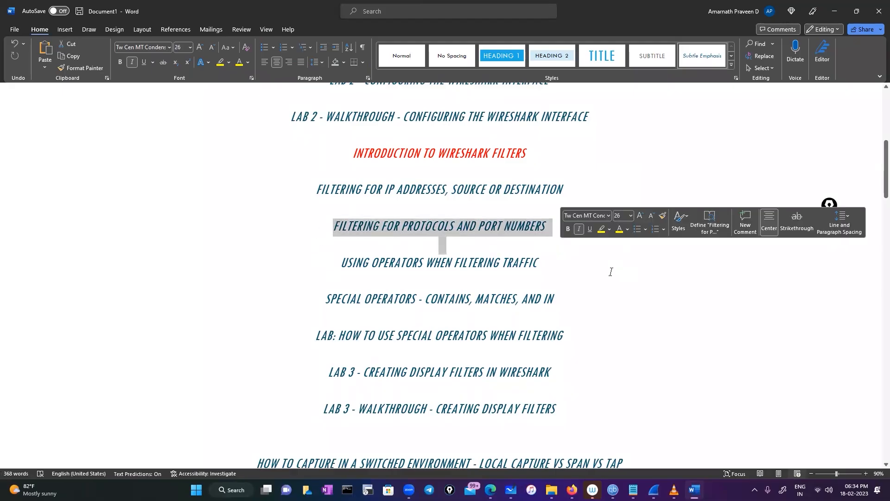
left_click(603, 272)
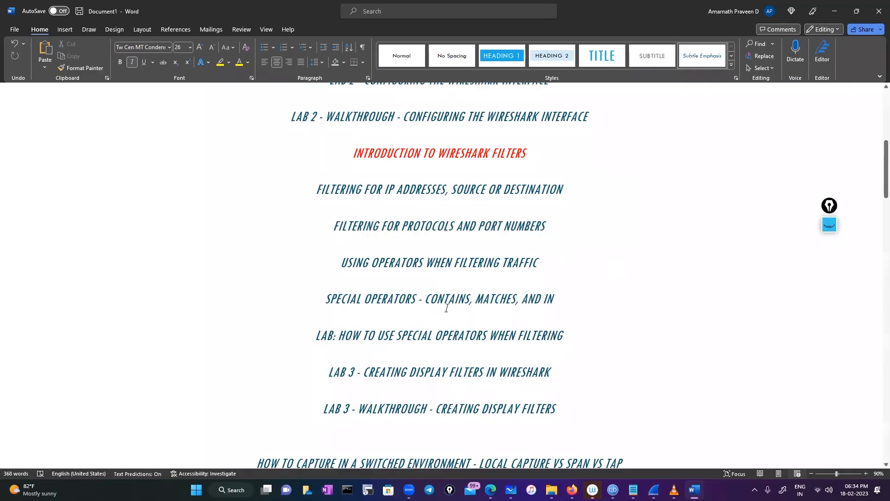
left_click_drag(347, 267, 554, 271)
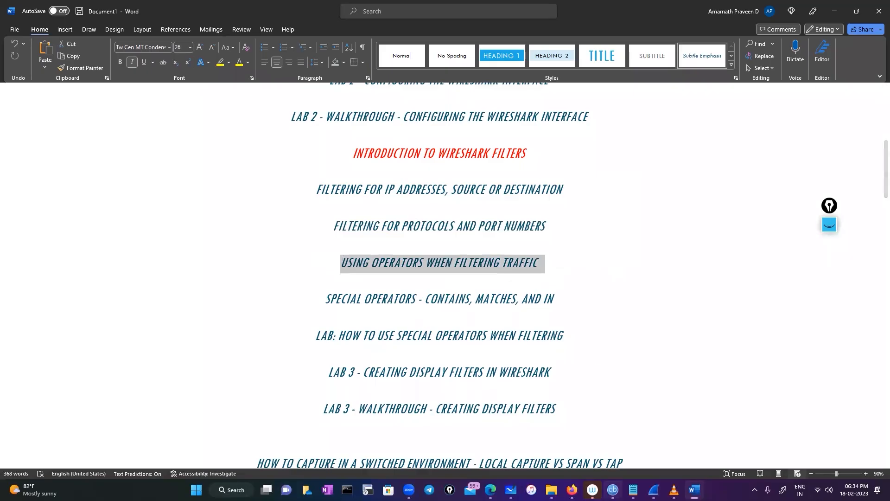
Switch to the Wireshark today note in Notepad and add the filter "ip.addr == 10.0.0.1" below the "DHCP process" line.
left_click(634, 489)
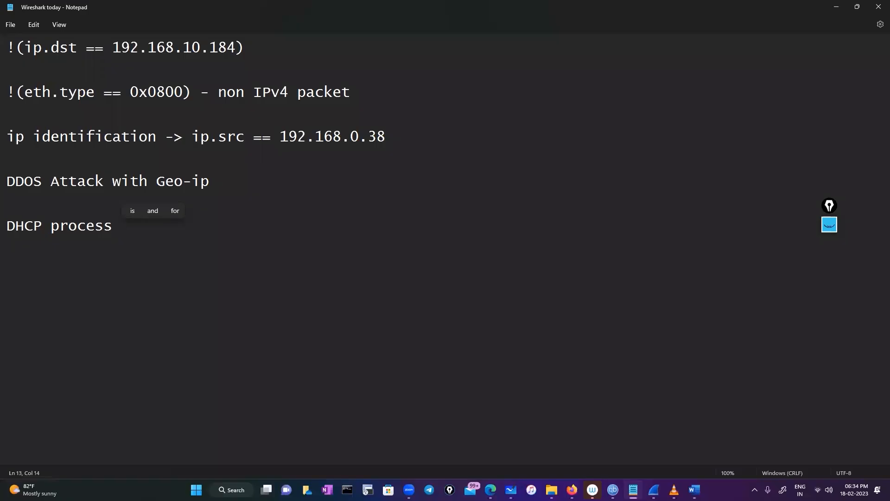
key("alt+Tab")
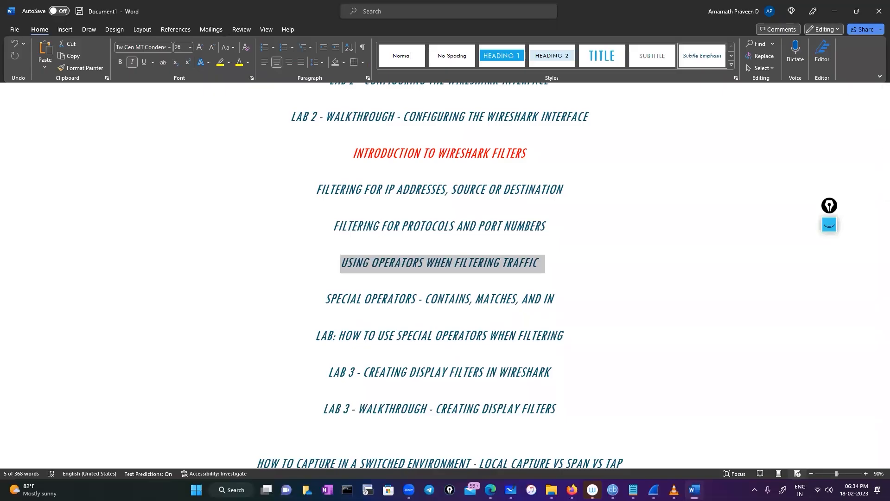
mouse_move(633, 490)
left_click(839, 444)
key("Return")
key("Return")
type("ip")
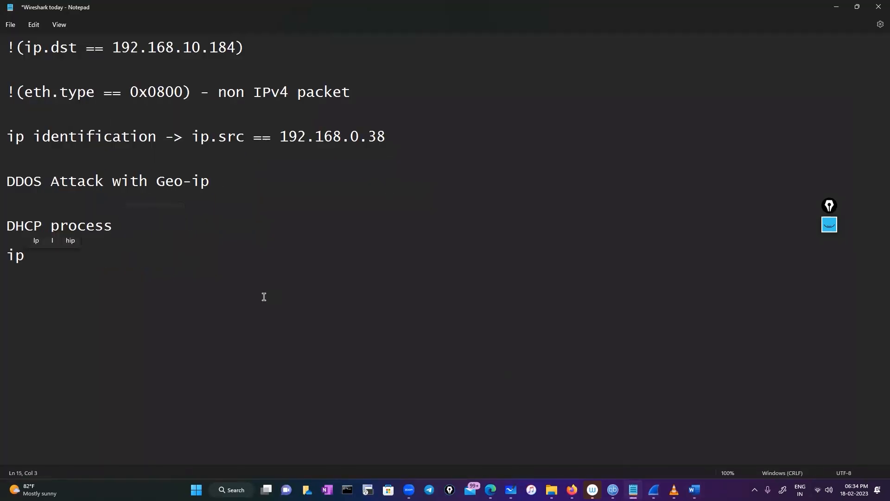
type(".aadd")
type("\\")
key("BackSpace")
key("BackSpace")
key("BackSpace")
key("BackSpace")
type("ddr == 10.0.0.1 ")
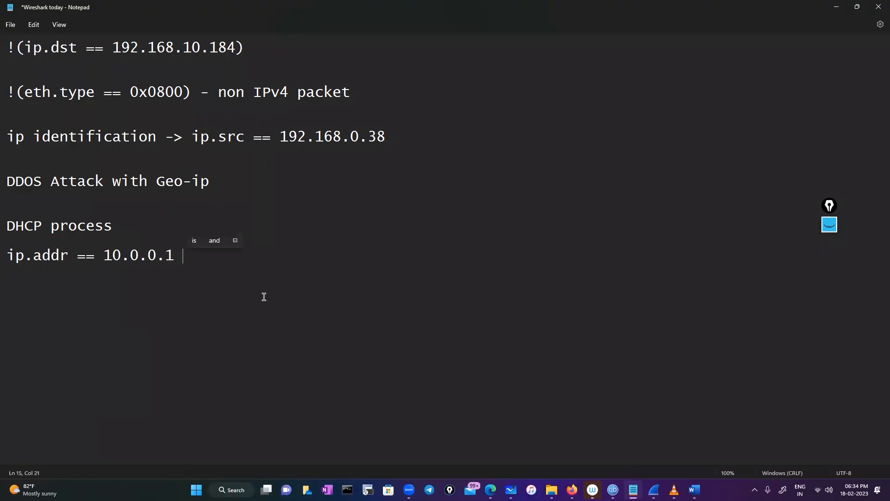
Extend the new filter line with the AND condition "&& ip.add== 8.8.8.8".
type("&& ip.add")
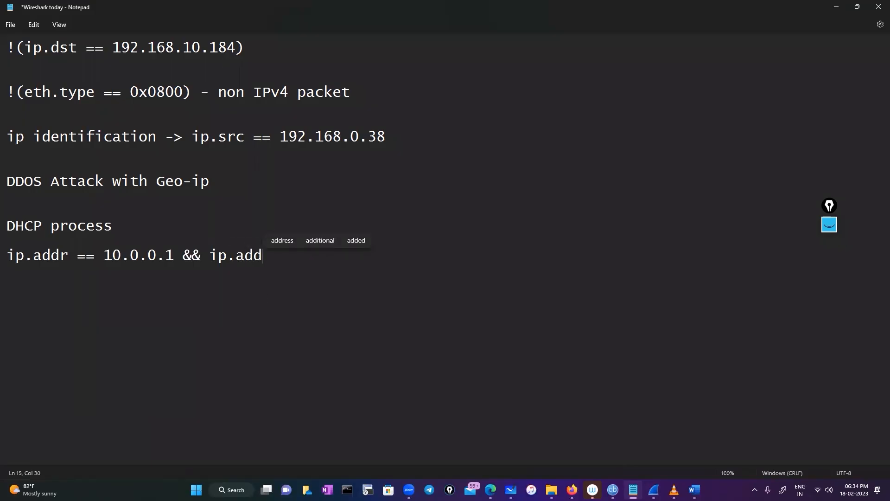
type("== 8.8.8")
type(".")
type("8")
key("Return")
left_click(362, 256)
type(".8")
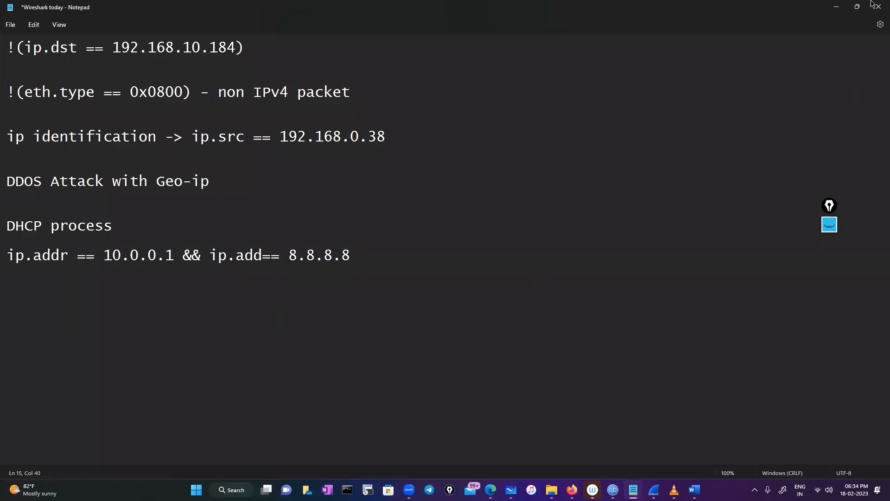
Return to the topic list in Word and highlight the "Special operators - contains, matches, and in" topic, followed by "Lab 3 - Creating display filters in Wireshark".
left_click(837, 7)
left_click_drag(324, 260, 553, 284)
left_click(557, 302)
scroll(558, 308, "down", 4)
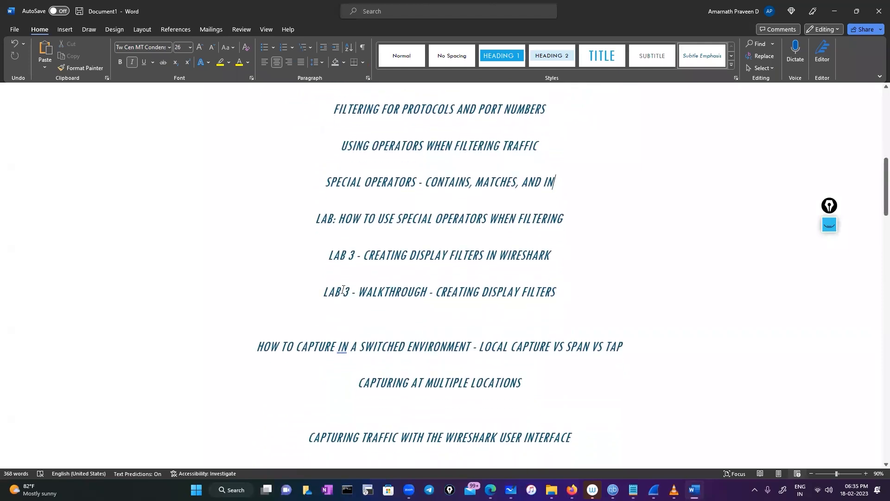
left_click_drag(328, 256, 574, 266)
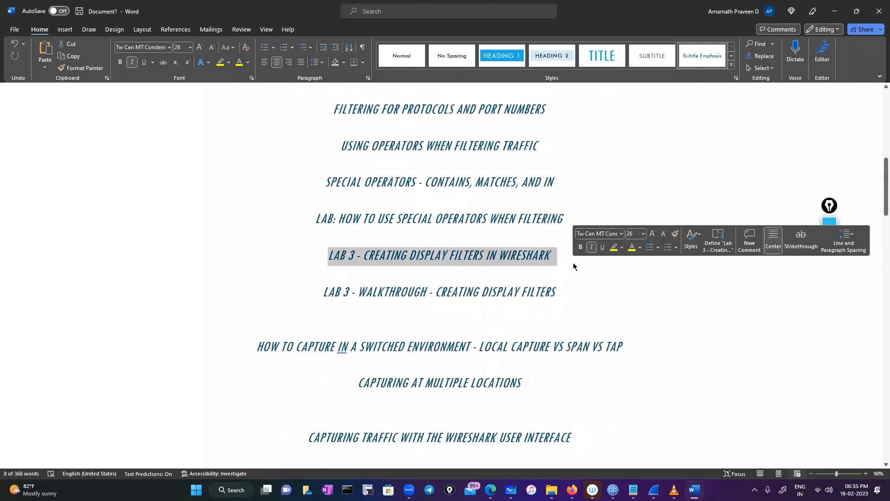
Switch to the Sianets.pcapng capture in Wireshark, delete the text of the display filter and return to the topic list in Word.
left_click(653, 489)
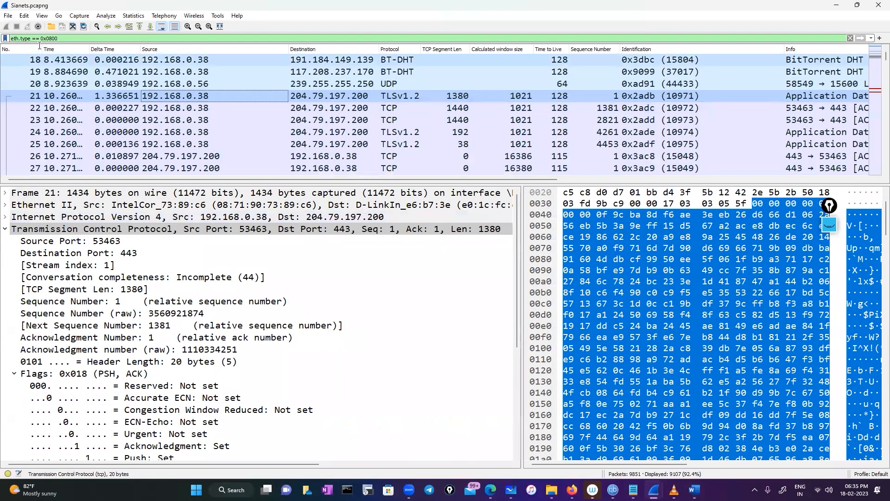
left_click(74, 41)
key("BackSpace")
key("BackSpace")
key("BackSpace")
key("BackSpace")
key("BackSpace")
key("BackSpace")
key("BackSpace")
key("BackSpace")
key("BackSpace")
key("BackSpace")
key("BackSpace")
key("BackSpace")
key("BackSpace")
key("BackSpace")
key("BackSpace")
key("BackSpace")
key("BackSpace")
key("BackSpace")
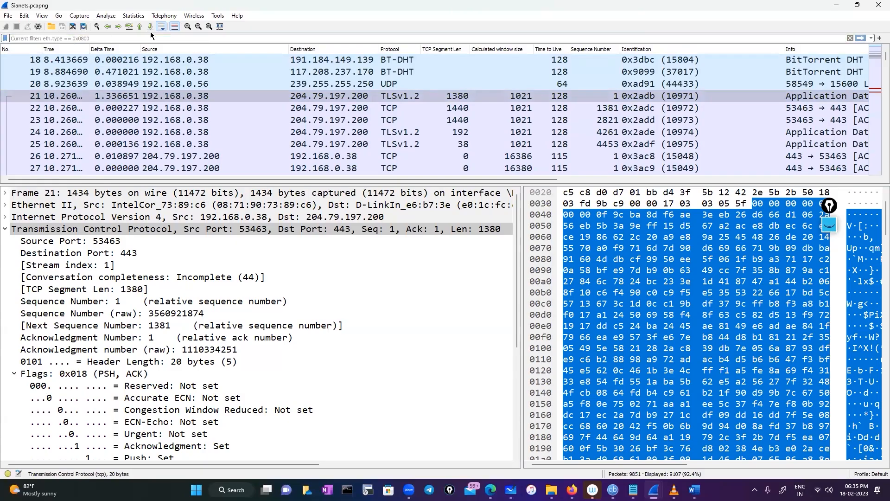
left_click(837, 6)
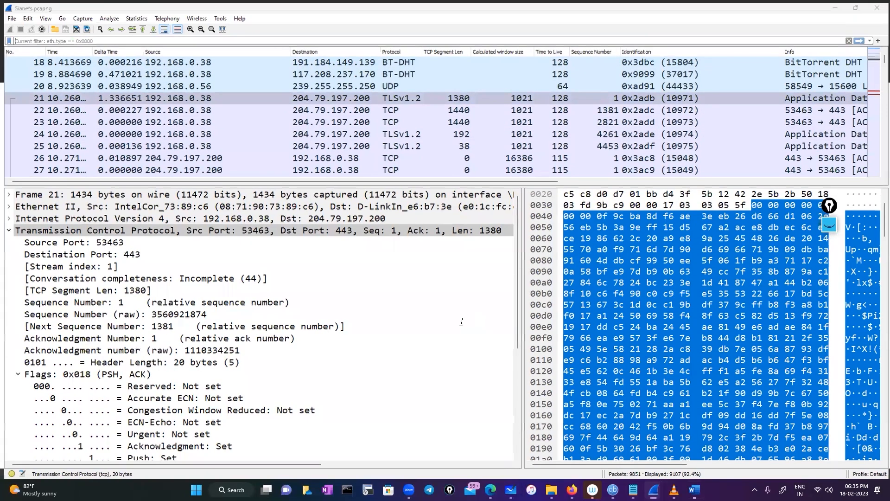
Activate the screen annotation pen and draw a yellow arrow beside the topic "How to capture in a switched environment - Local capture vs SPAN vs TAP".
scroll(497, 243, "down", 2)
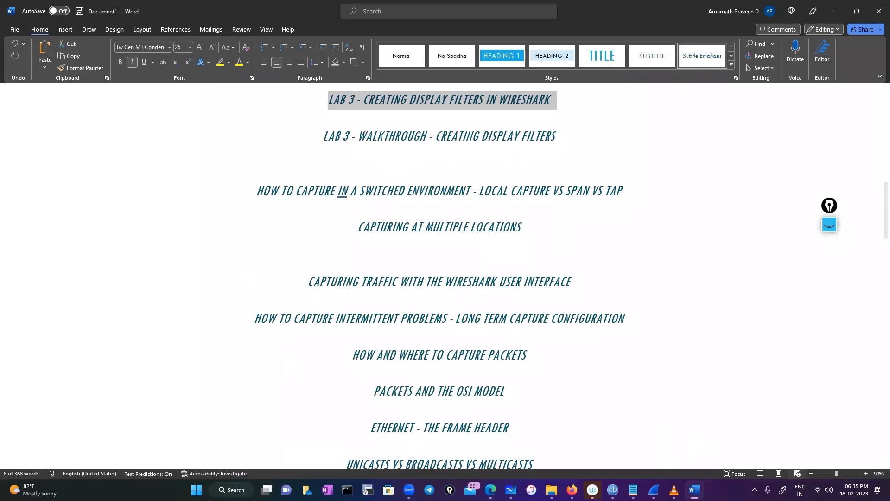
left_click(829, 224)
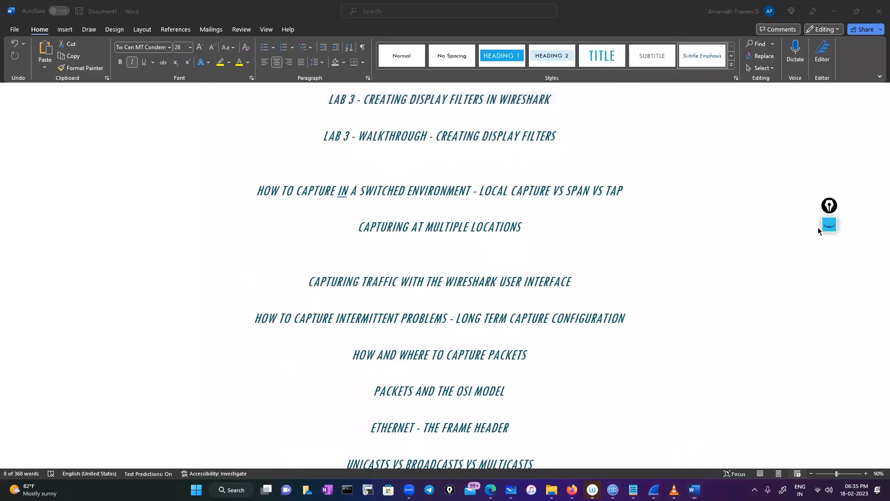
left_click(830, 254)
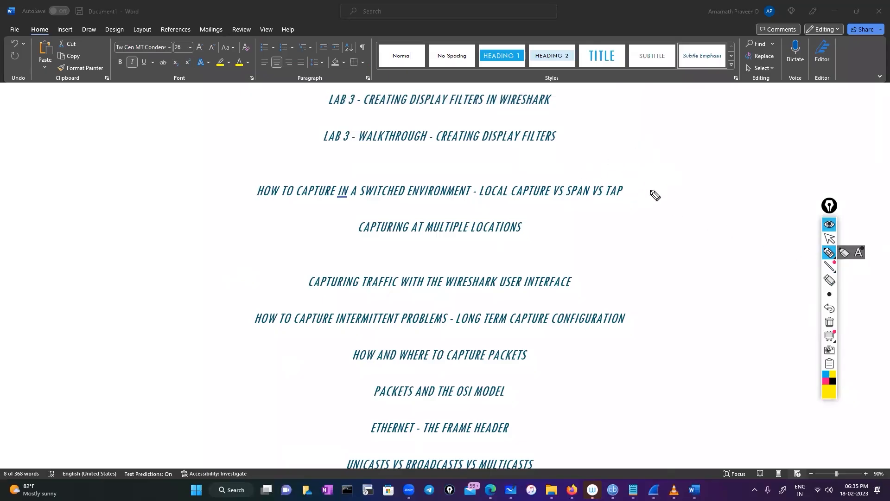
left_click_drag(637, 197, 651, 184)
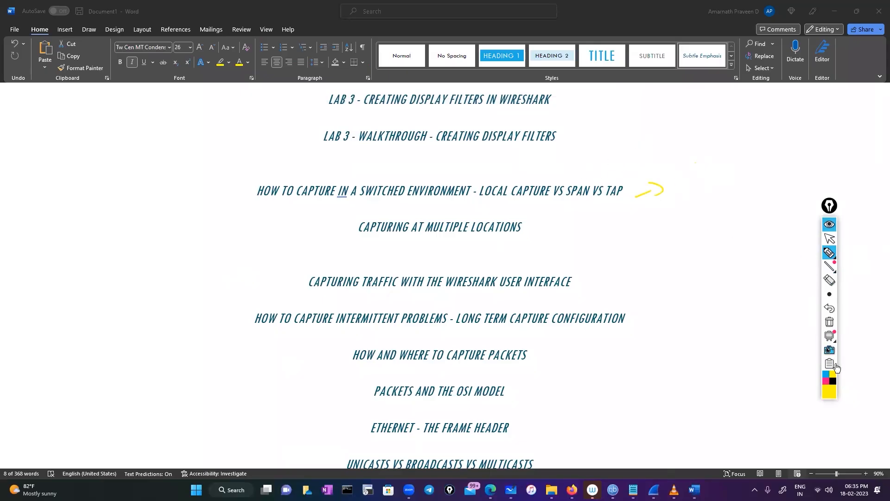
In pink, sketch a switch labelled SW linked to a host and to a second SW switch, and circle both ports of the first switch.
left_click(826, 381)
mouse_move(703, 188)
left_mouse_down()
mouse_move(765, 184)
mouse_move(694, 203)
mouse_move(704, 187)
mouse_move(747, 195)
mouse_move(685, 241)
mouse_move(679, 271)
mouse_move(696, 275)
mouse_move(700, 253)
left_mouse_up()
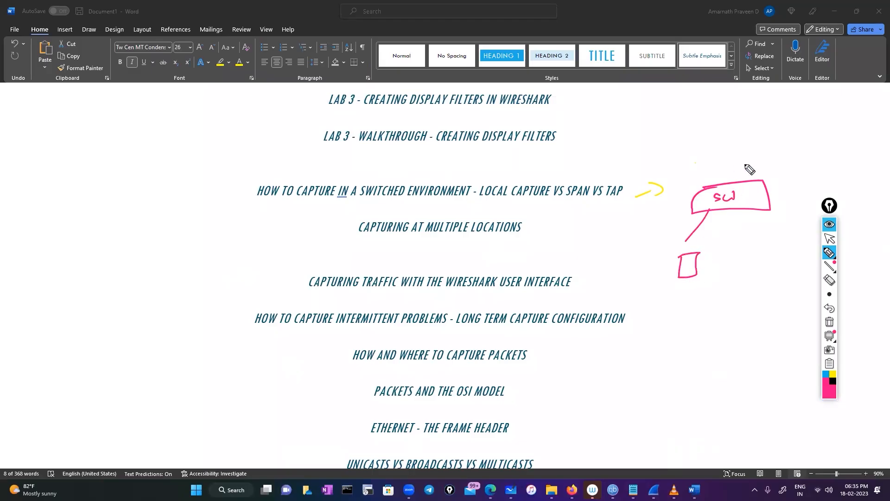
mouse_move(751, 177)
left_mouse_down()
mouse_move(789, 123)
mouse_move(824, 113)
left_mouse_up()
mouse_move(836, 107)
left_mouse_down()
mouse_move(798, 144)
mouse_move(823, 114)
mouse_move(806, 139)
mouse_move(820, 124)
left_mouse_up()
mouse_move(711, 209)
left_mouse_down()
mouse_move(718, 203)
mouse_move(709, 209)
left_mouse_up()
mouse_move(748, 174)
left_mouse_down()
mouse_move(763, 176)
mouse_move(755, 179)
left_mouse_up()
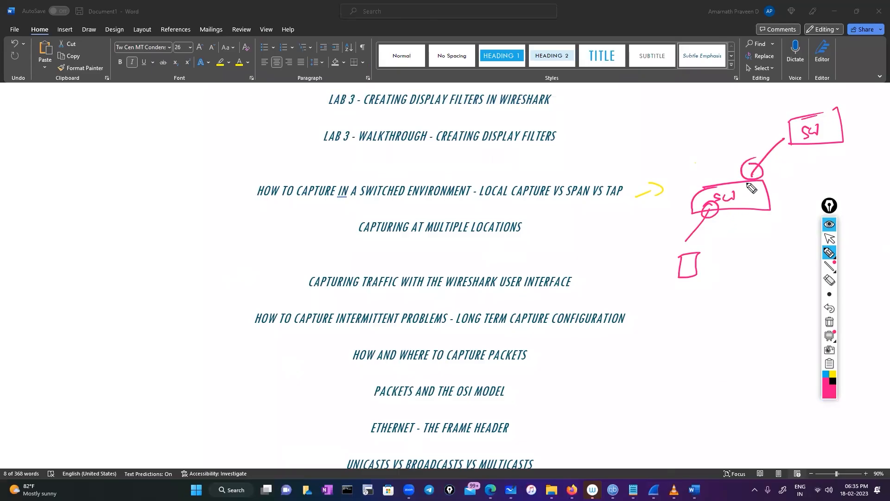
Add an arrow from the uplink port to a boxed SPAN label, curves to the host, and boxed port labels "S.P" and "D.P".
mouse_move(753, 164)
left_mouse_down()
mouse_move(687, 184)
mouse_move(682, 255)
mouse_move(767, 172)
mouse_move(787, 172)
left_mouse_up()
mouse_move(788, 166)
left_mouse_down()
mouse_move(788, 182)
mouse_move(858, 156)
mouse_move(807, 190)
left_mouse_up()
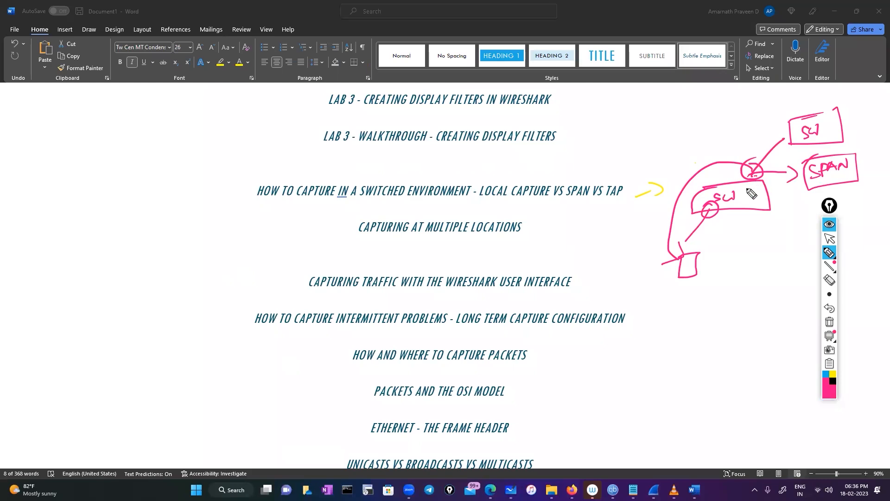
mouse_move(719, 226)
left_mouse_down()
mouse_move(724, 235)
mouse_move(740, 228)
mouse_move(711, 243)
mouse_move(719, 229)
left_mouse_up()
left_click(732, 229)
mouse_move(745, 141)
left_mouse_down()
mouse_move(733, 154)
mouse_move(768, 139)
mouse_move(780, 156)
mouse_move(694, 144)
mouse_move(646, 212)
mouse_move(704, 231)
left_mouse_up()
left_click(748, 149)
Draw a large pink box below the diagram, then in blue circle the uplink port, lead an arrow into the box and label it Wireshark.
mouse_move(679, 308)
left_mouse_down()
mouse_move(765, 292)
mouse_move(699, 398)
mouse_move(691, 300)
left_mouse_up()
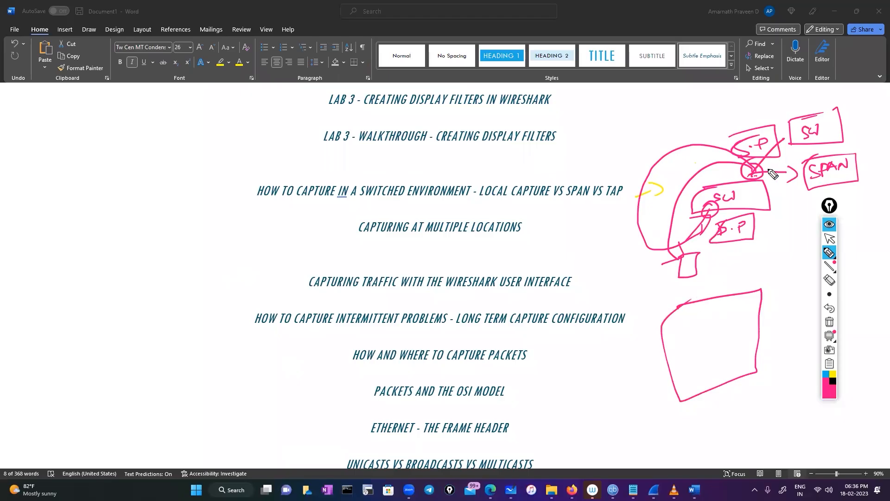
left_click(827, 375)
left_click_drag(760, 149, 726, 284)
left_click_drag(725, 279, 733, 297)
left_click_drag(687, 326, 784, 301)
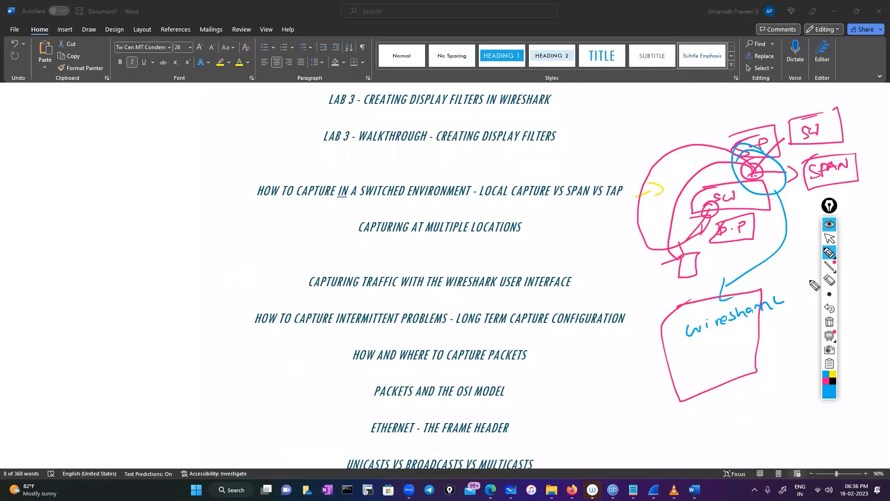
Clear all annotations from the screen and switch back to the normal pointer.
left_click(829, 322)
left_click(830, 239)
Review the topics on capture locations, long-term capture, packets and the OSI model, the Ethernet frame header, and unicasts vs broadcasts vs multicasts.
scroll(415, 247, "up", 3)
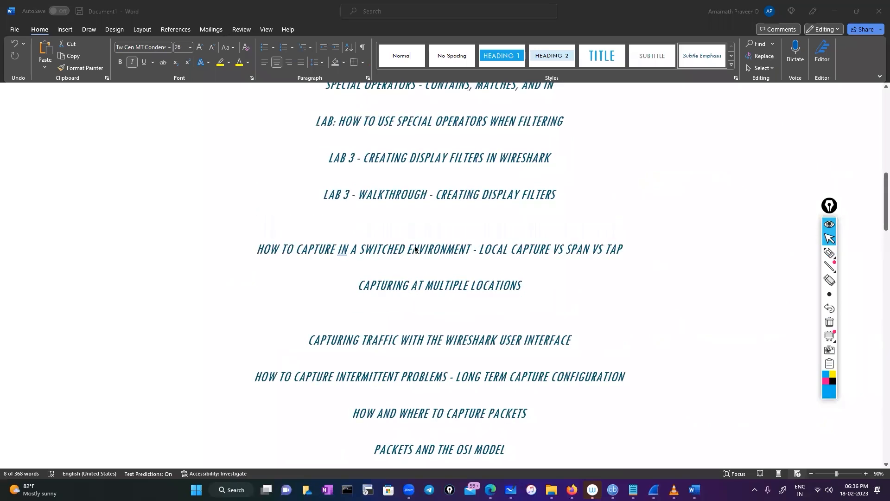
scroll(414, 249, "down", 3)
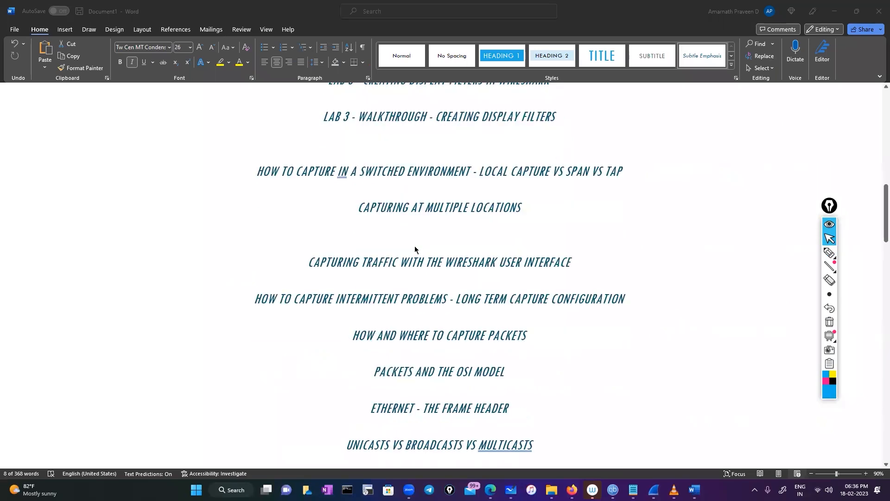
scroll(415, 249, "down", 2)
scroll(415, 249, "down", 2)
scroll(415, 249, "up", 2)
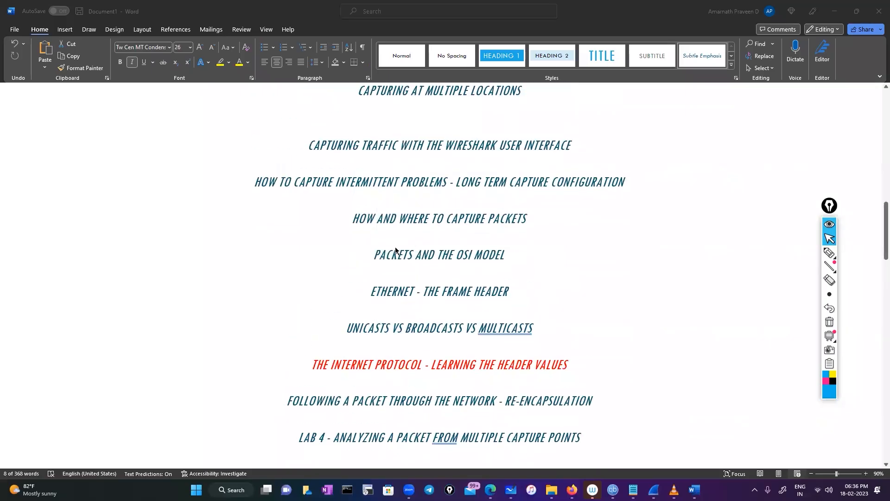
scroll(396, 250, "down", 1)
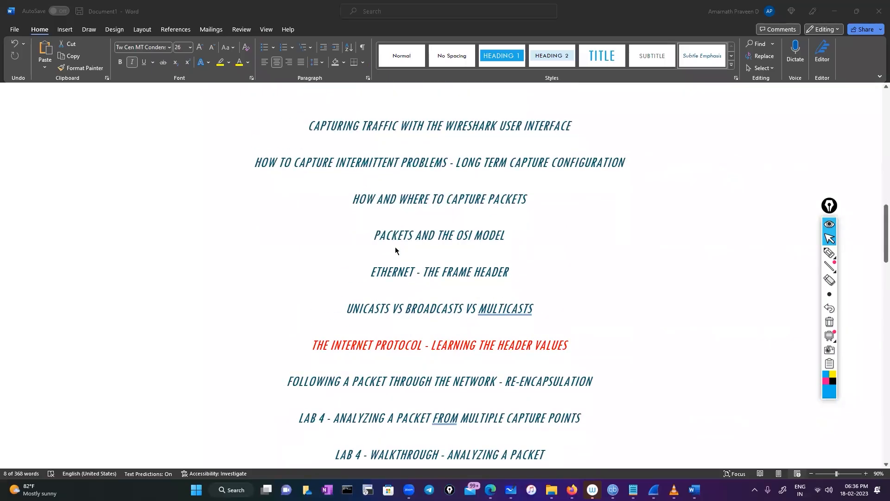
scroll(398, 281, "down", 2)
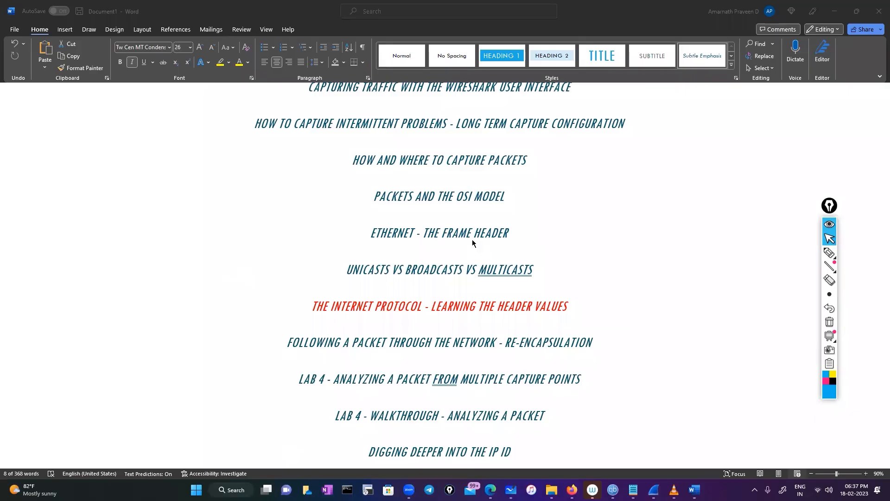
scroll(441, 250, "down", 1)
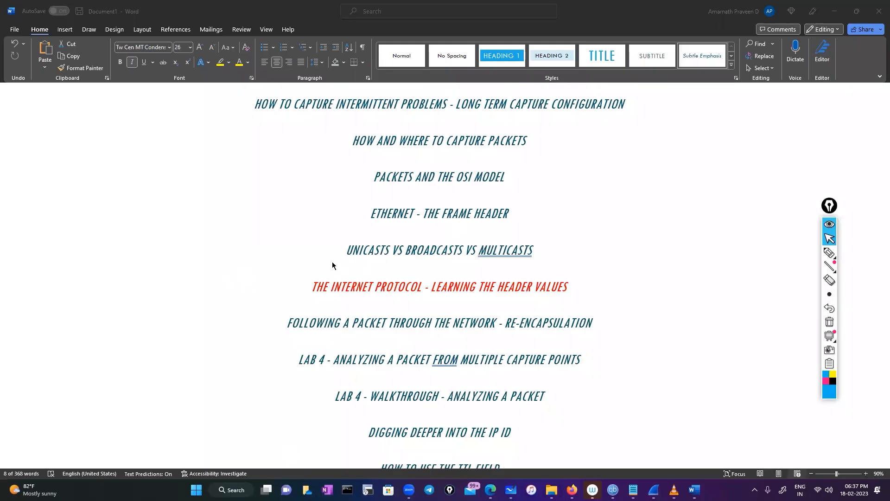
scroll(332, 260, "down", 1)
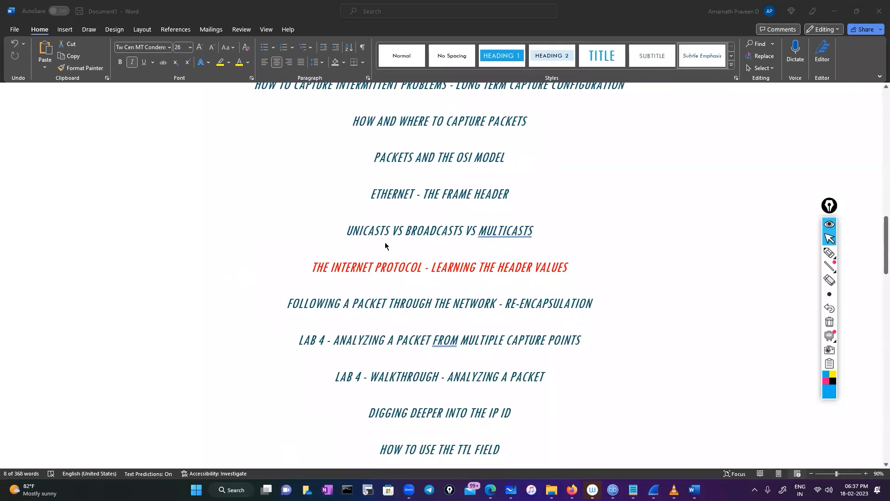
Review the Internet Protocol topics, from re-encapsulation and Lab 4 through IP ID, TTL, fragmentation and GeoIP, and continue into the UDP topics.
scroll(379, 266, "down", 4)
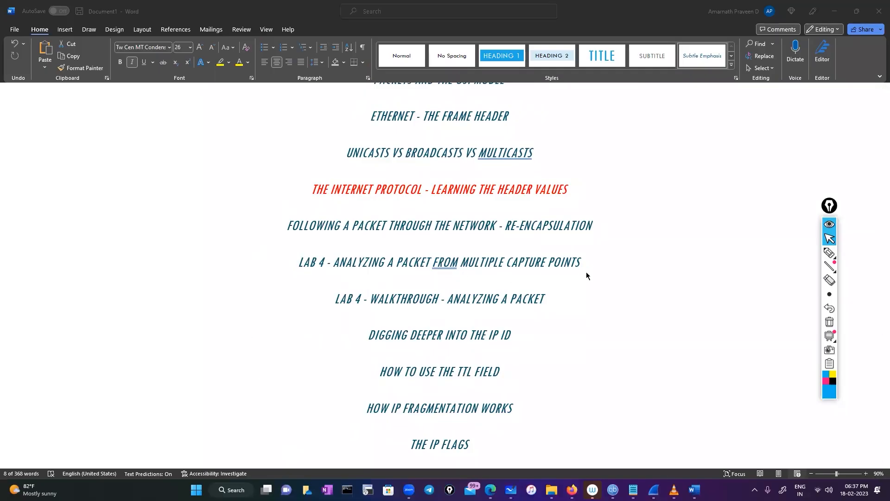
scroll(589, 275, "down", 1)
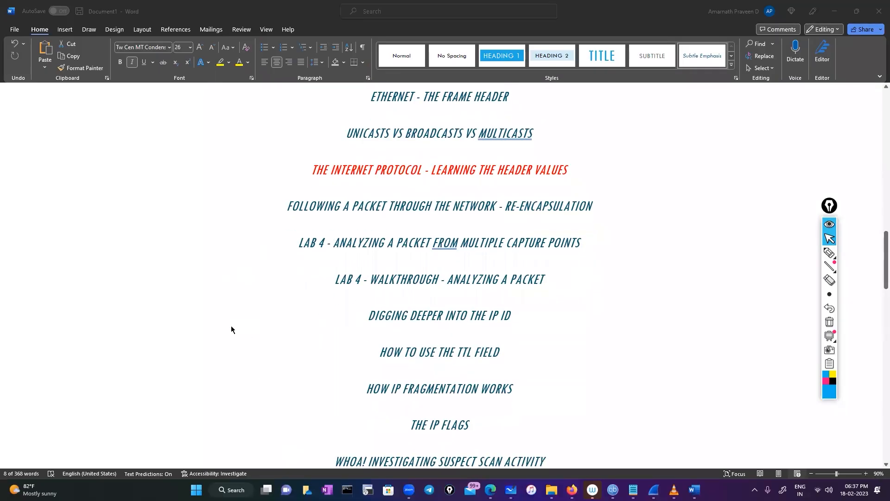
scroll(588, 346, "down", 1)
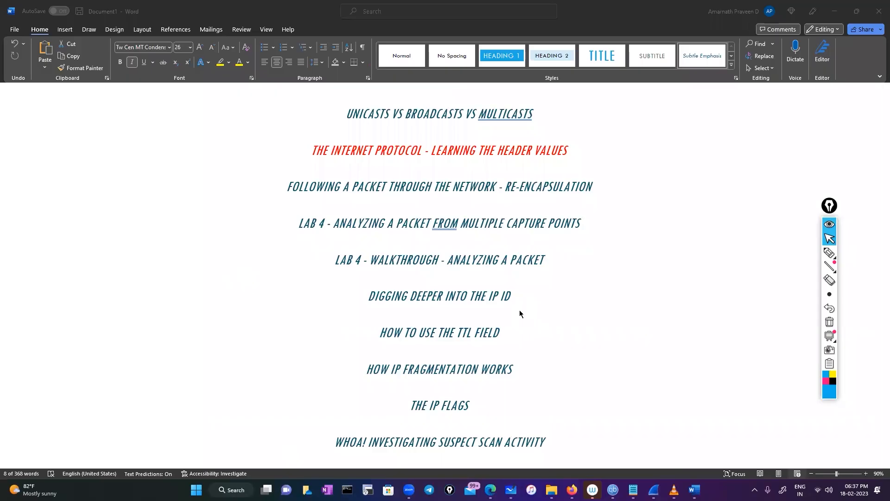
scroll(482, 307, "down", 2)
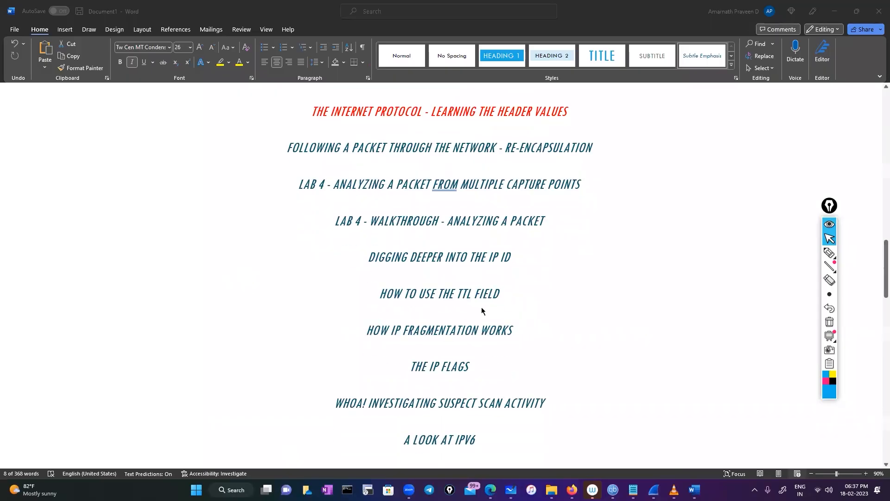
scroll(389, 341, "down", 1)
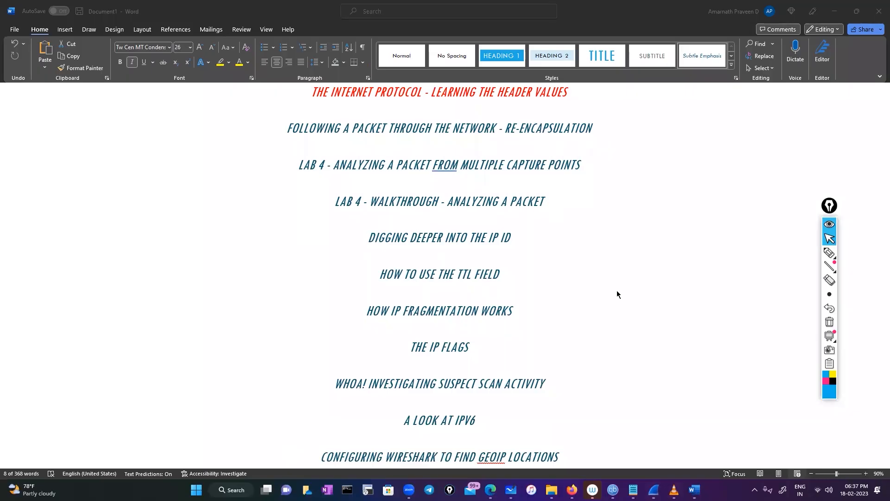
scroll(617, 294, "down", 1)
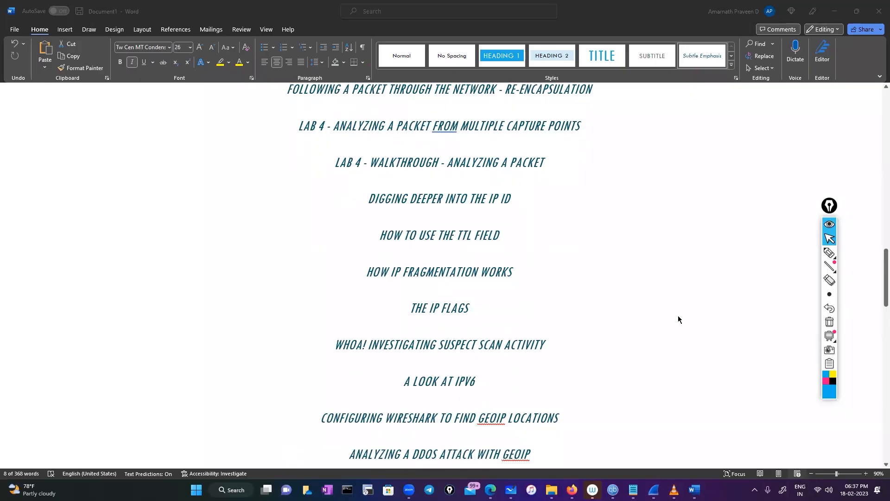
scroll(597, 324, "down", 1)
scroll(555, 314, "down", 1)
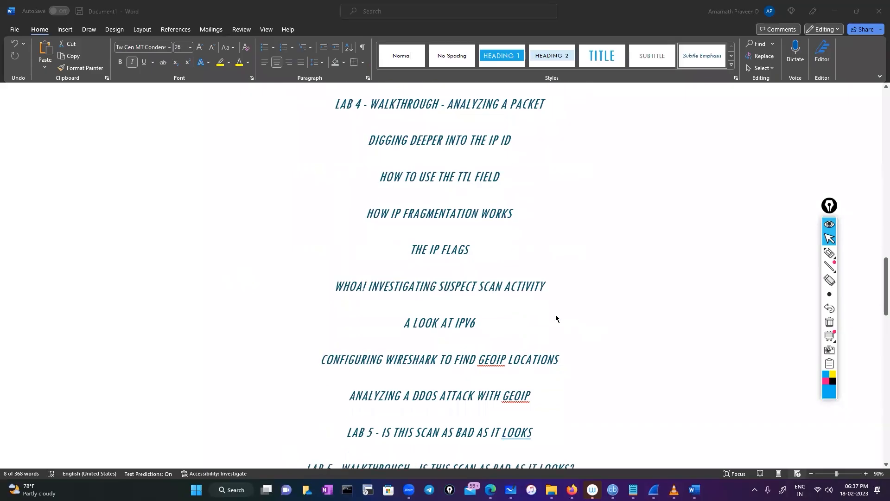
scroll(464, 297, "down", 1)
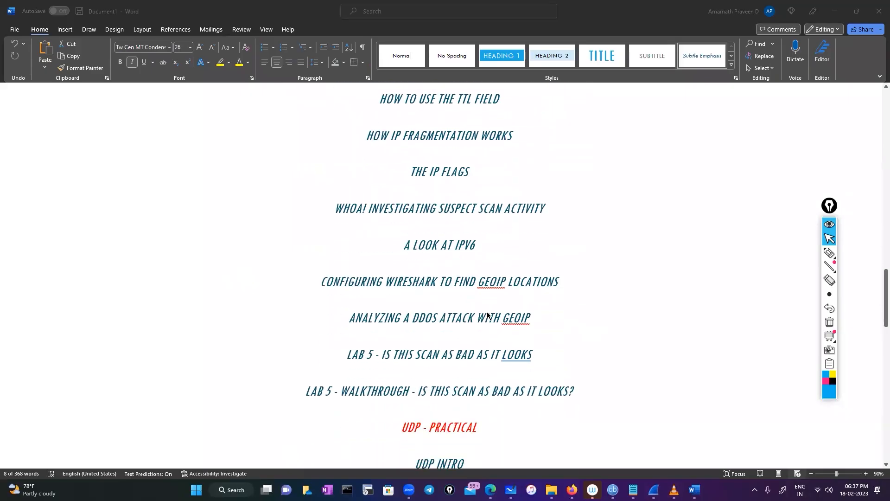
scroll(488, 315, "down", 1)
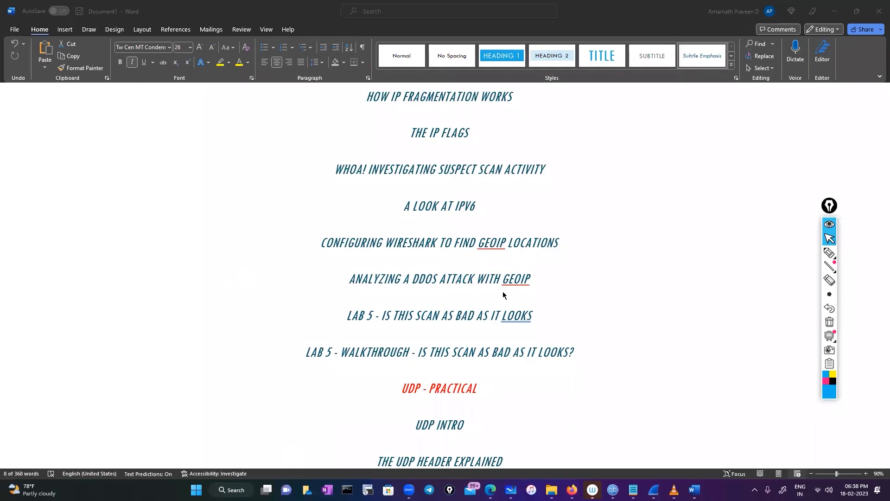
scroll(503, 291, "down", 1)
scroll(496, 287, "down", 1)
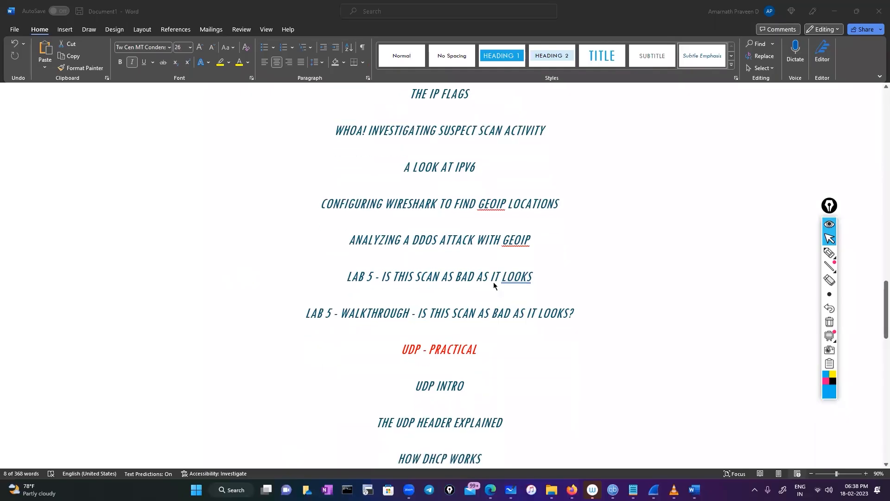
scroll(493, 285, "down", 2)
scroll(493, 282, "down", 4)
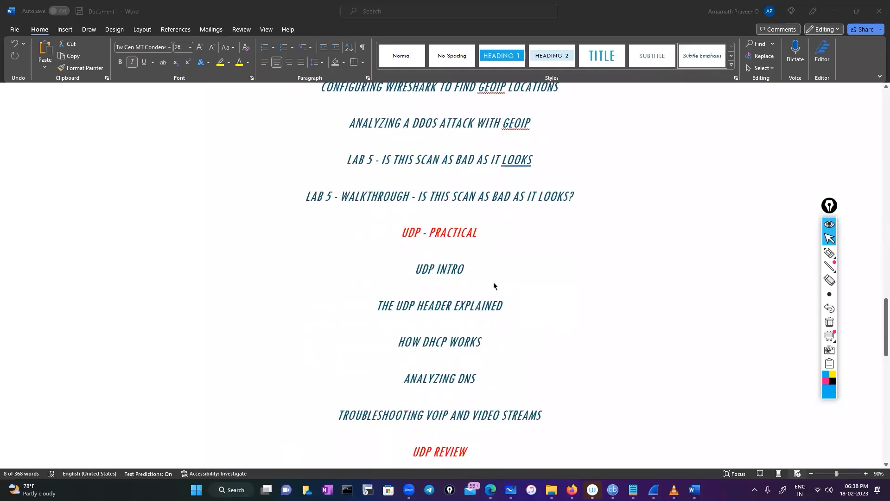
scroll(528, 312, "down", 2)
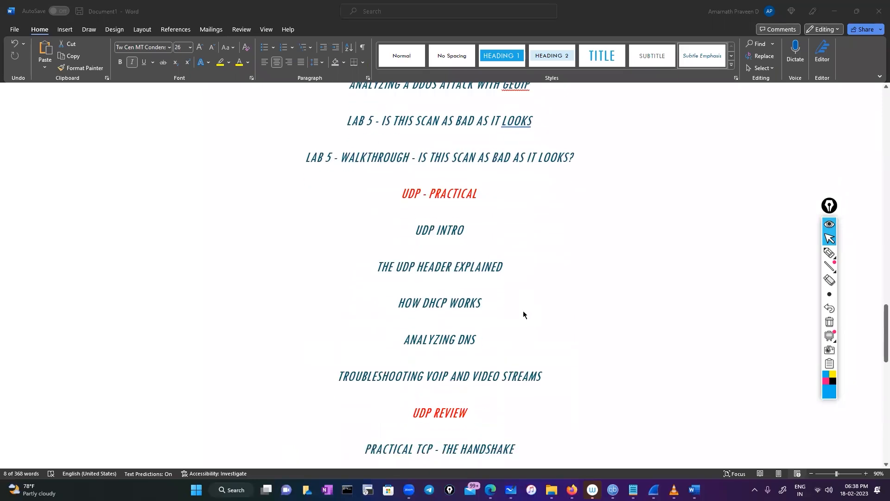
scroll(523, 311, "down", 3)
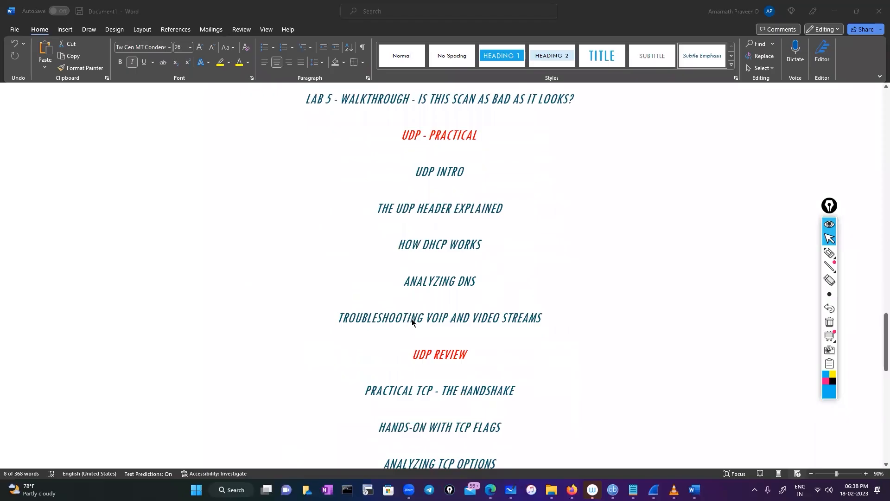
scroll(412, 319, "up", 1)
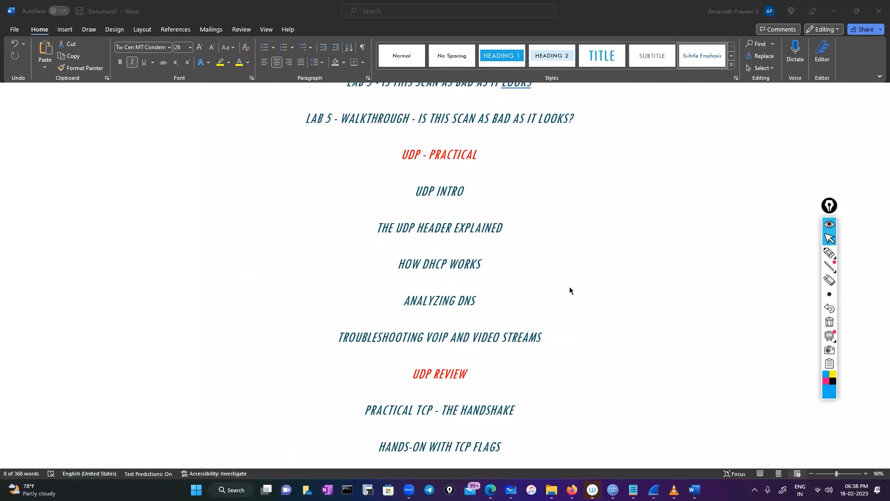
Review the UDP topics and the TCP topics on handshake, flags, options, sequence numbers, retransmissions, FINs vs resets and Lab 6.
scroll(569, 291, "down", 1)
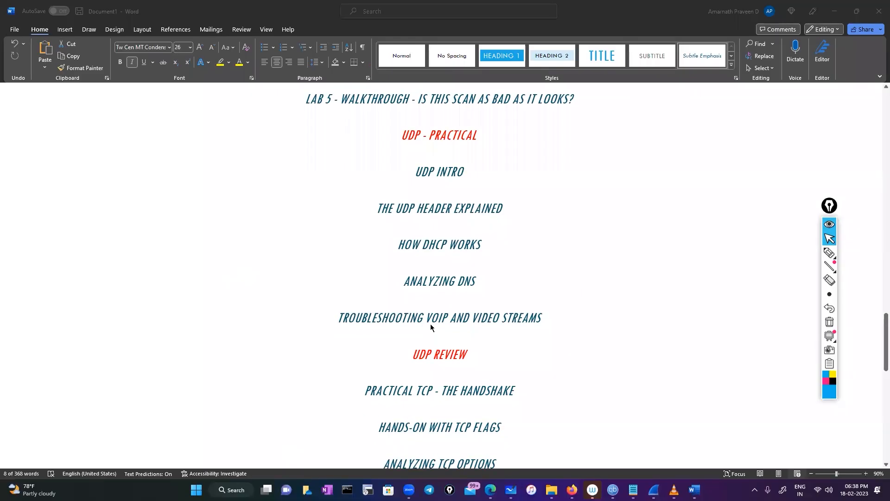
scroll(430, 325, "down", 3)
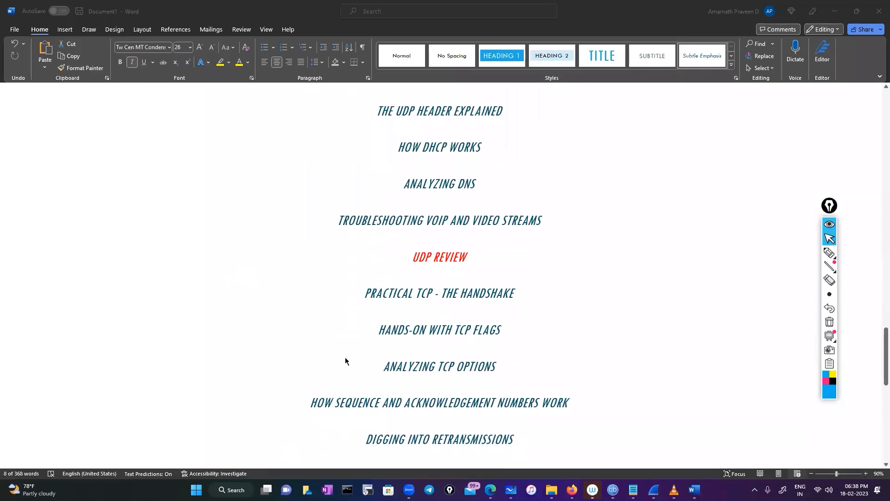
scroll(341, 359, "down", 2)
scroll(335, 358, "down", 1)
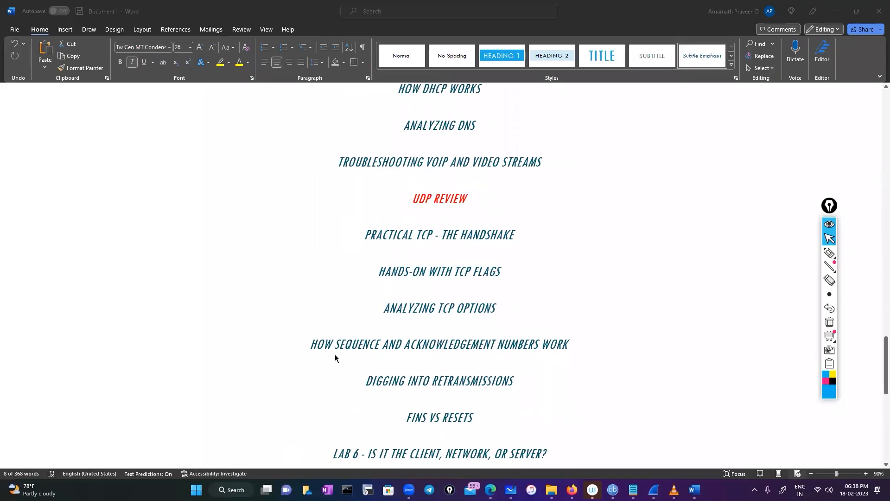
scroll(349, 374, "down", 2)
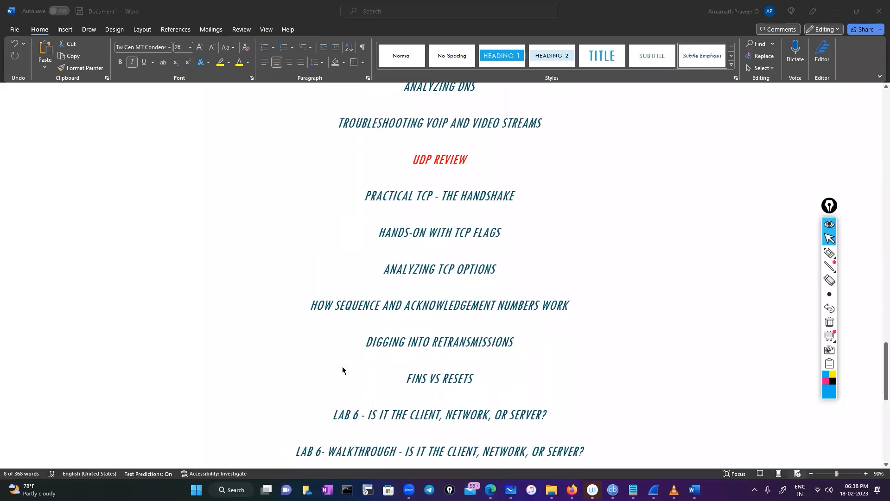
scroll(343, 370, "down", 1)
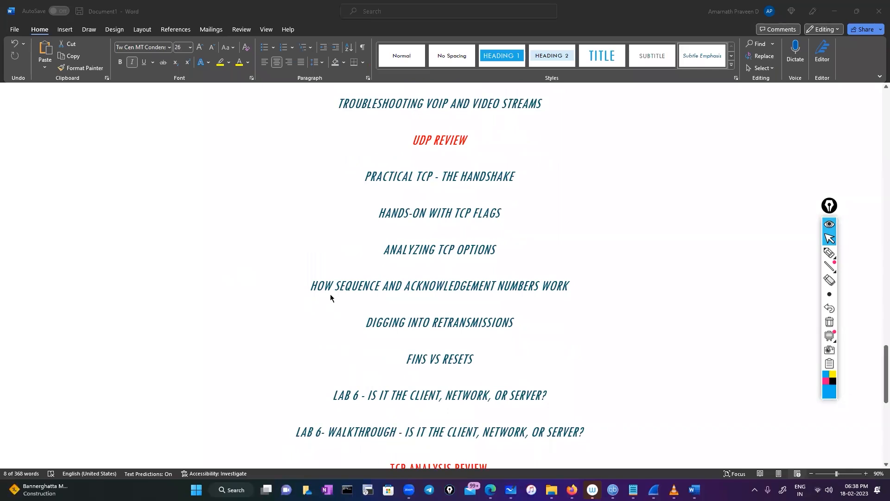
scroll(331, 294, "down", 1)
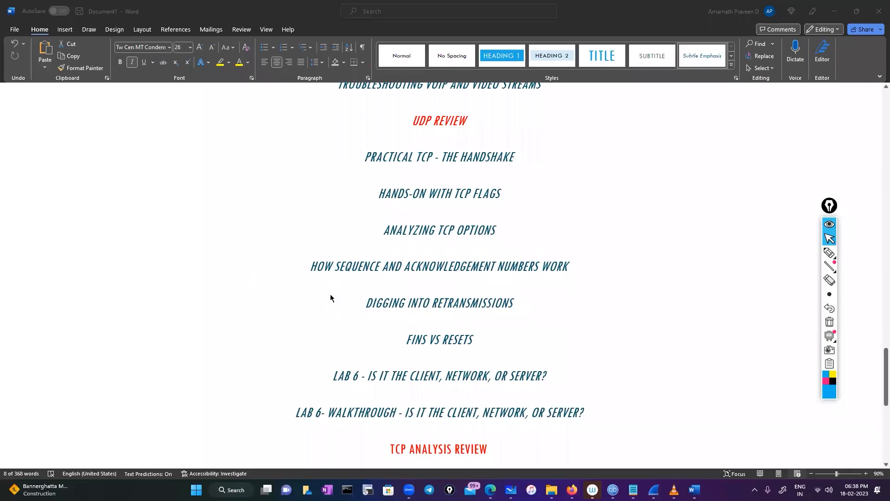
scroll(332, 299, "down", 1)
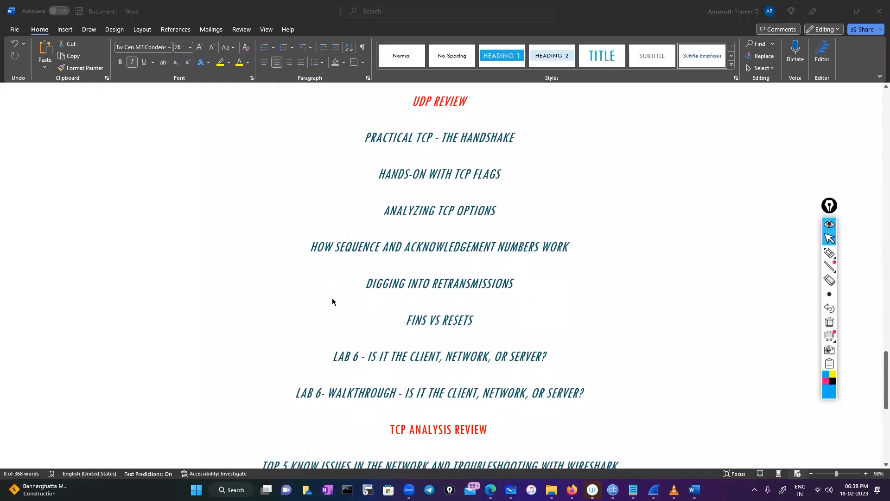
scroll(332, 302, "down", 2)
scroll(332, 302, "down", 1)
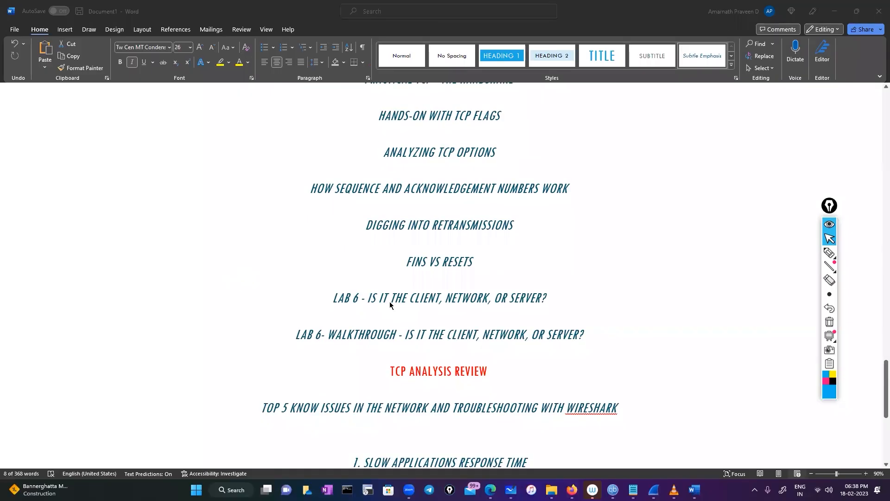
scroll(390, 302, "down", 1)
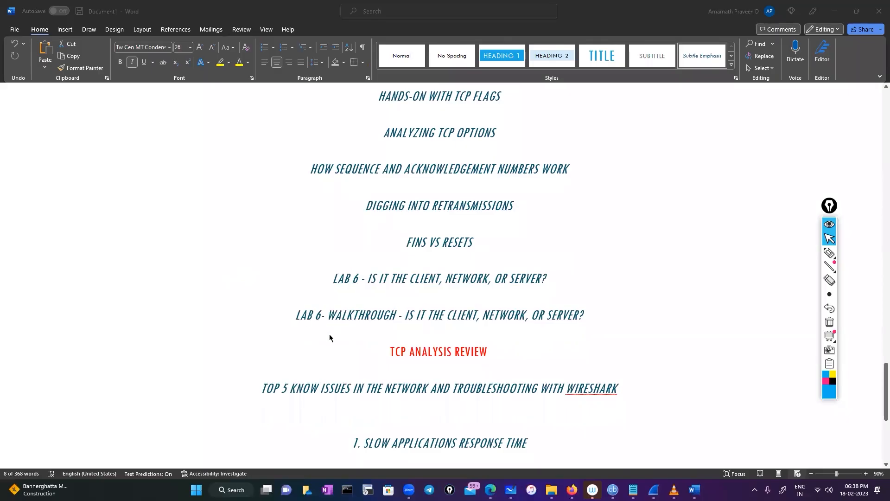
Review the TCP analysis section and the top 5 network issues to troubleshoot with Wireshark, rechecking the Lab 6 topics above them.
scroll(330, 337, "down", 7)
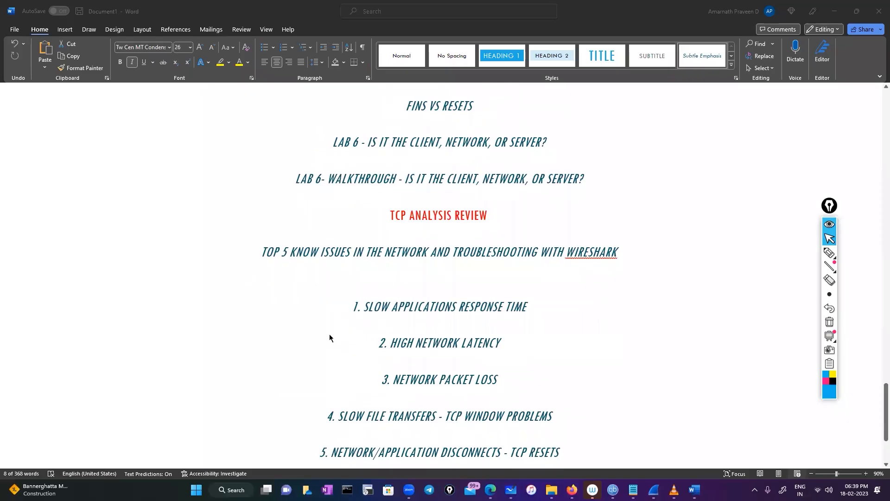
scroll(330, 337, "down", 2)
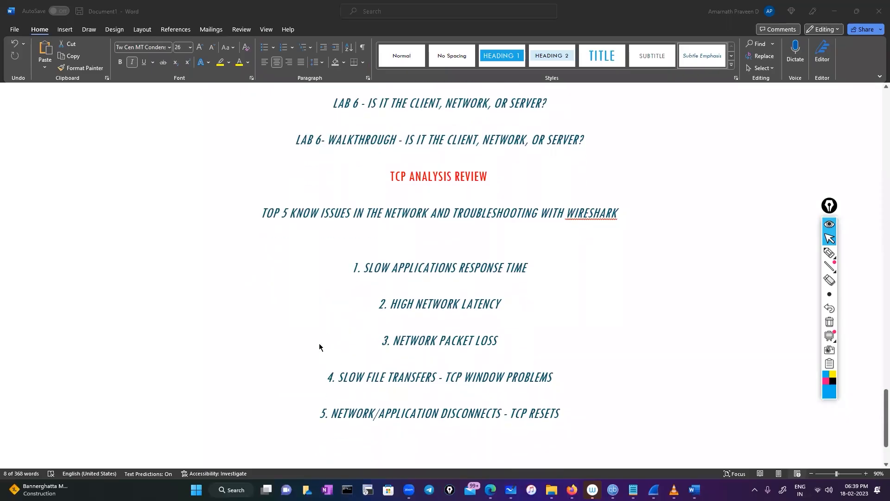
scroll(319, 346, "down", 1)
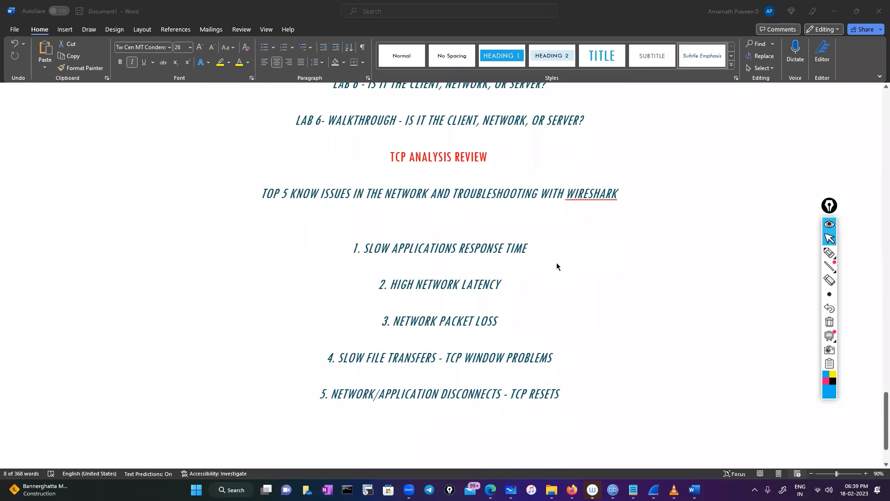
scroll(557, 265, "down", 1)
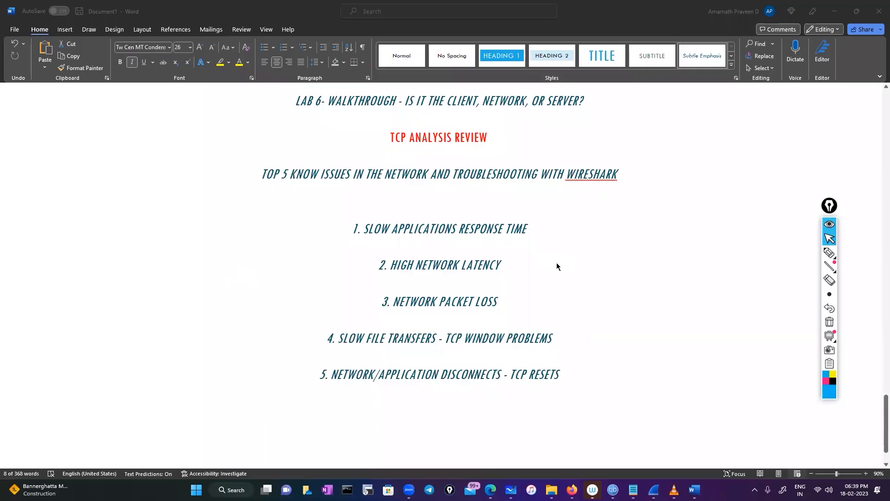
scroll(557, 266, "down", 1)
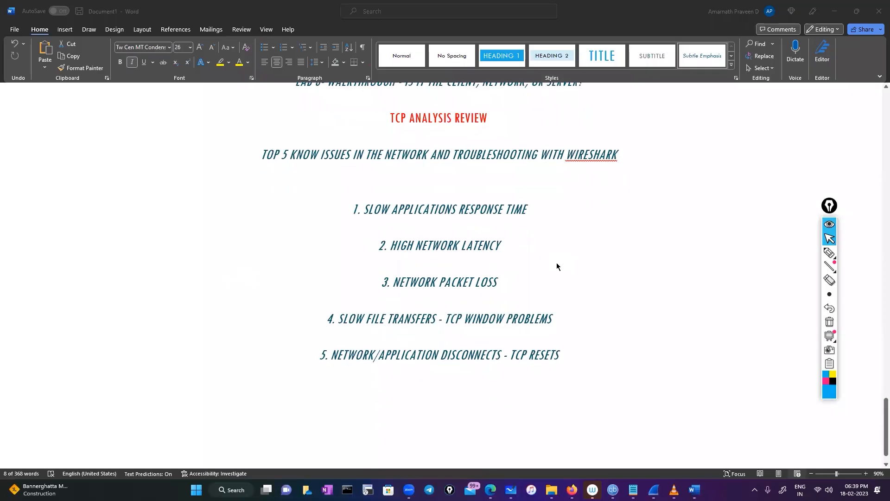
scroll(557, 266, "down", 1)
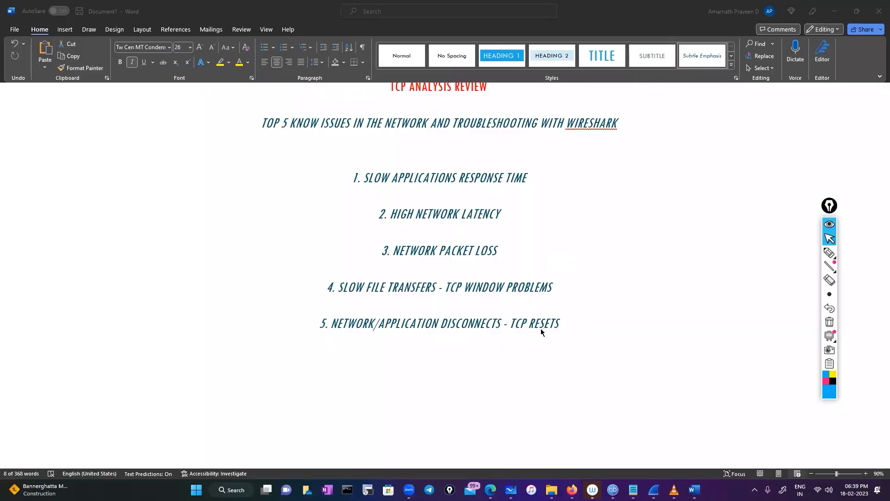
scroll(533, 336, "up", 3)
scroll(532, 336, "up", 5)
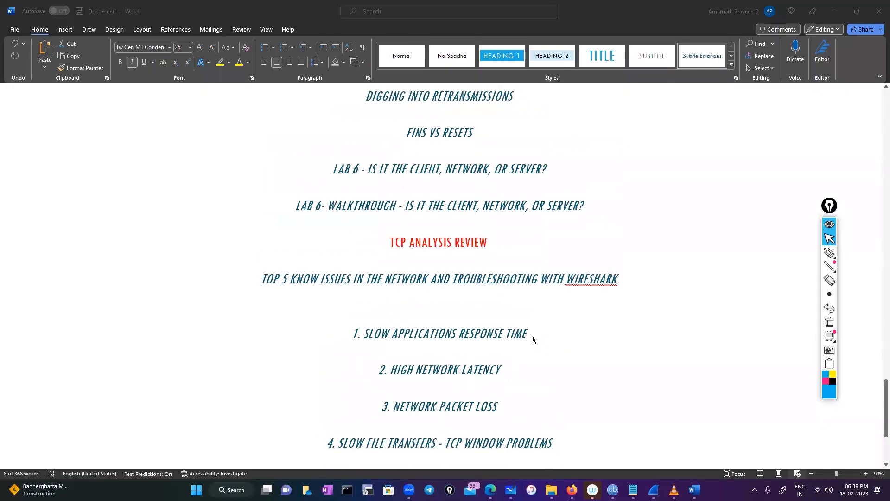
scroll(532, 336, "up", 2)
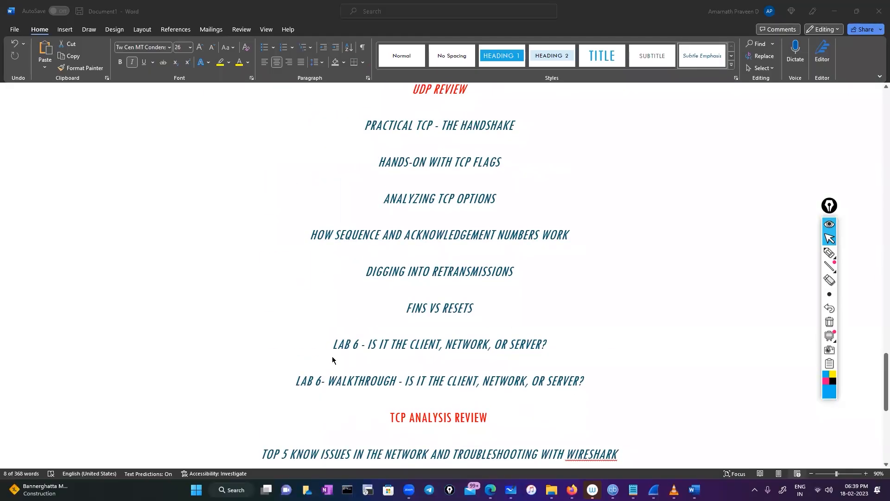
scroll(523, 350, "down", 5)
scroll(522, 353, "down", 1)
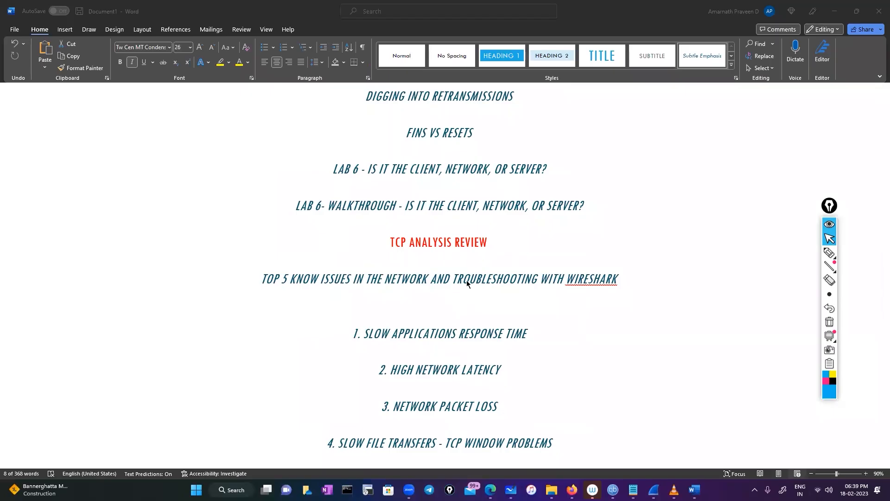
Go back over the UDP, Internet Protocol, capture and filter topics to the start of the Wireshark course content.
scroll(455, 349, "up", 5)
scroll(456, 350, "up", 4)
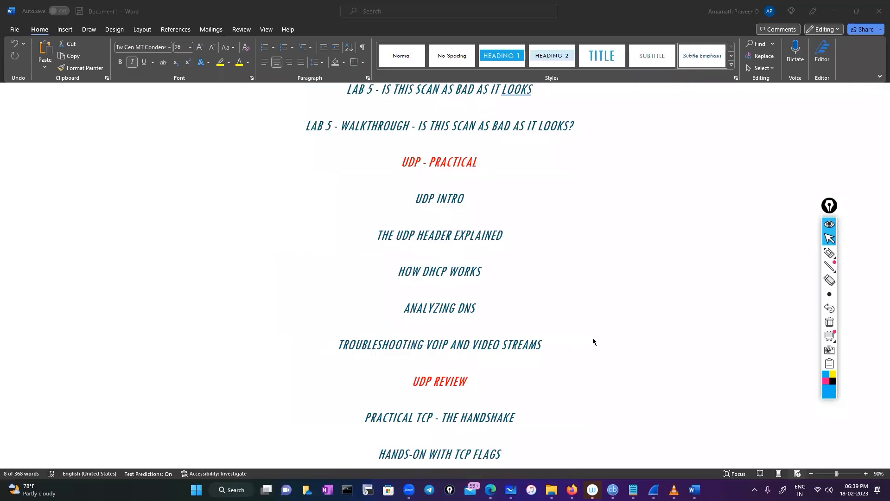
scroll(439, 343, "up", 7)
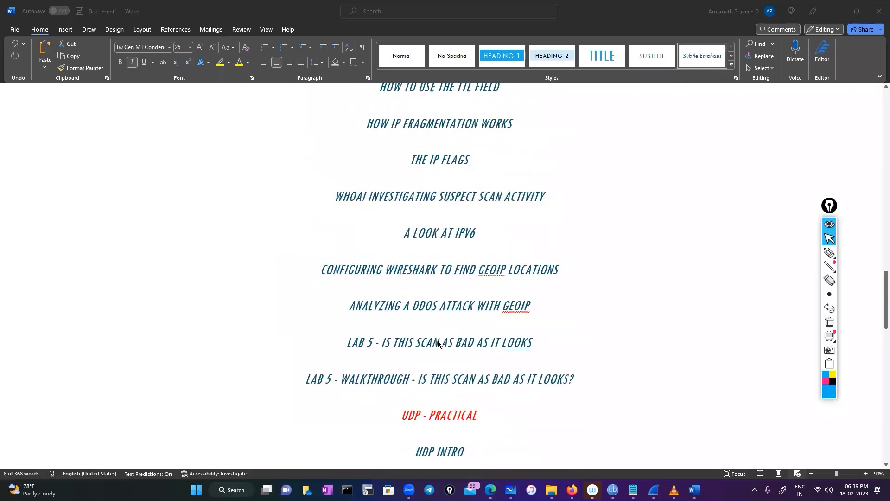
scroll(438, 343, "up", 8)
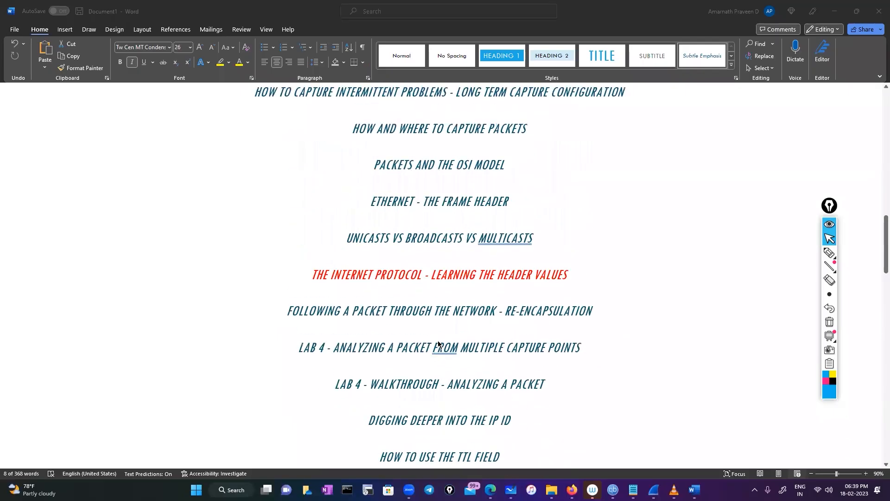
scroll(438, 343, "up", 10)
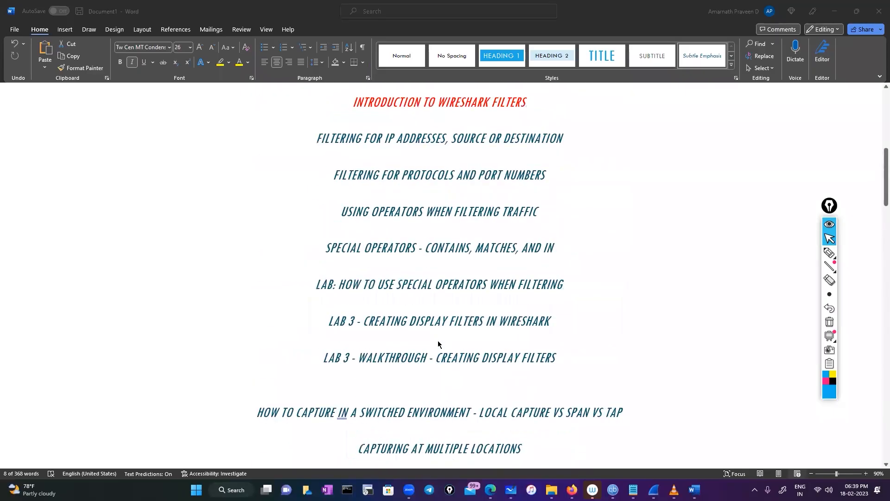
scroll(437, 343, "up", 4)
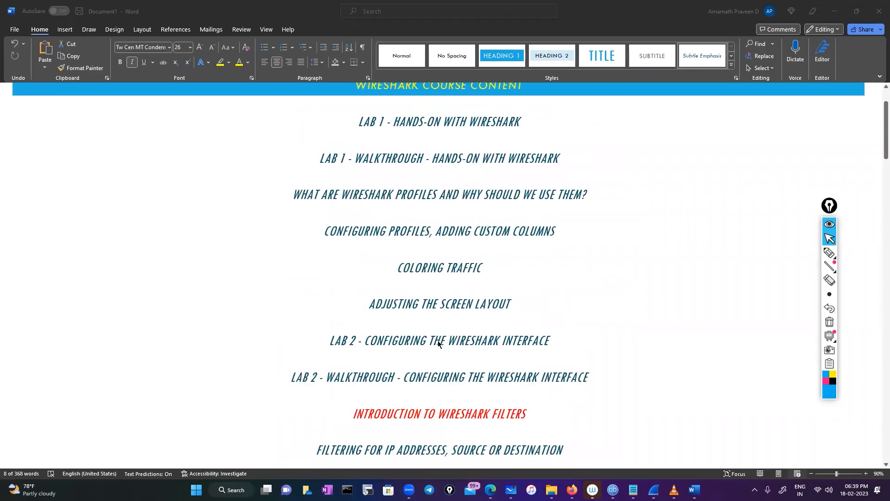
scroll(438, 343, "up", 2)
scroll(438, 343, "down", 1)
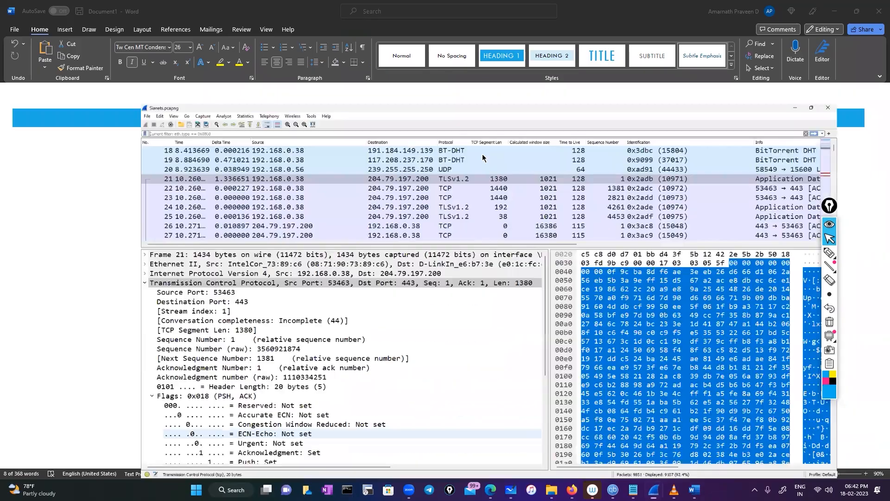
Switch to Wireshark and browse the packet list of the Sianets.pcapng capture.
scroll(482, 155, "down", 20)
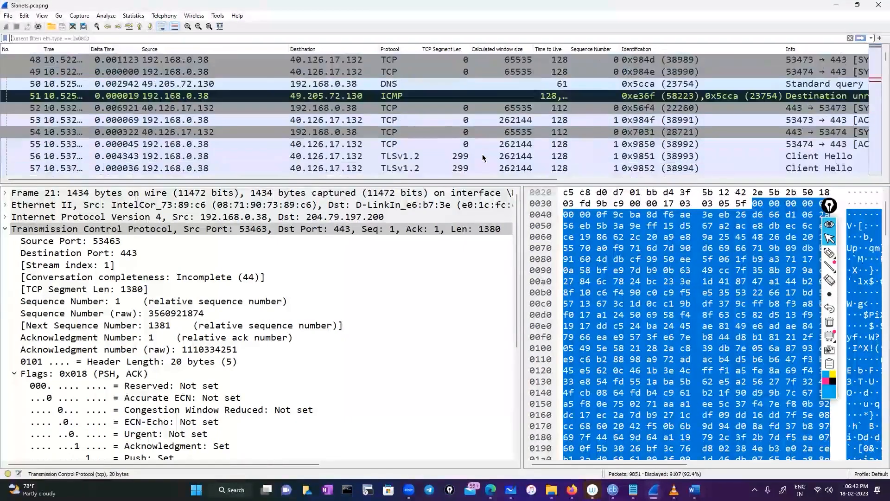
scroll(483, 157, "down", 20)
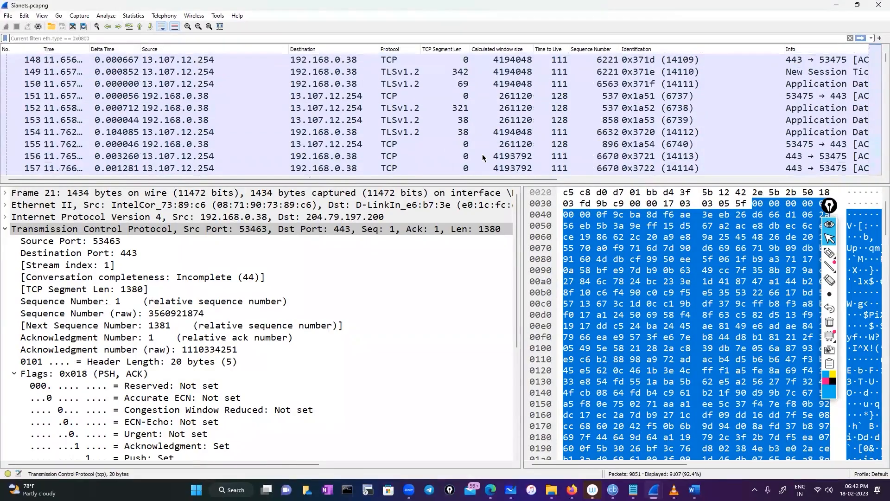
left_click(654, 490)
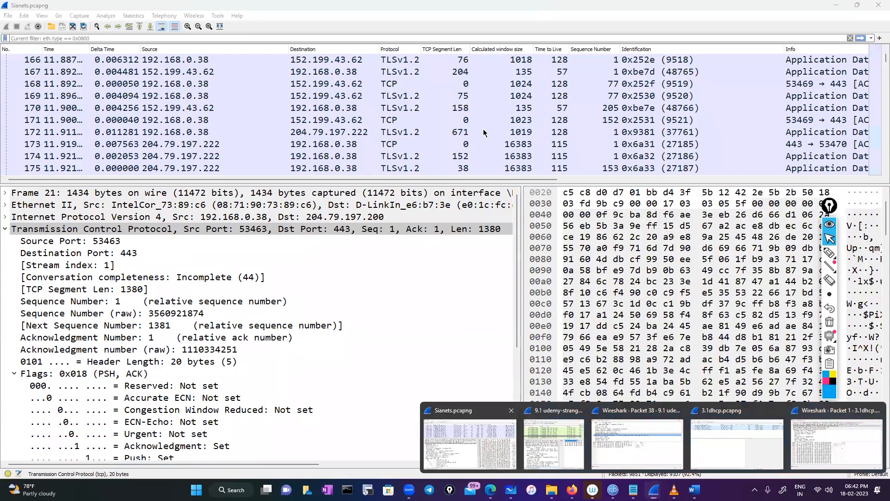
scroll(484, 133, "down", 20)
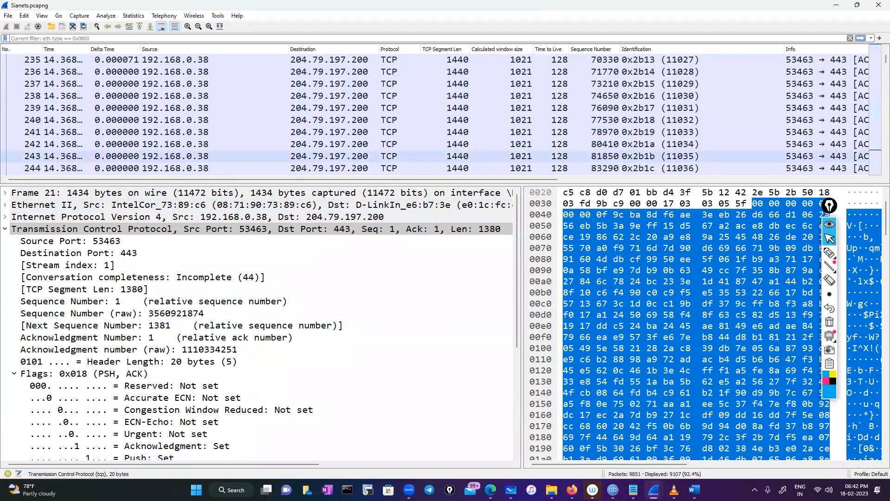
mouse_move(654, 490)
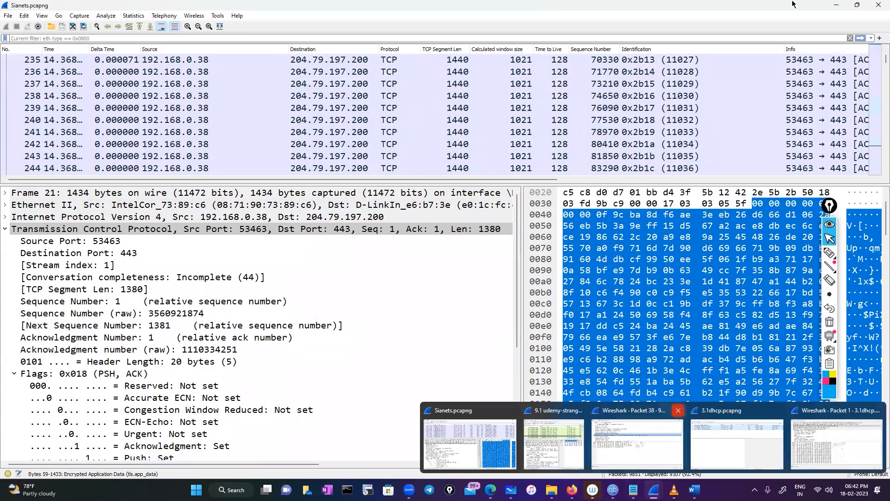
Clear the open windows to reach the desktop and open the Lab 6-Analyzing TCP Retransmissions capture file in Wireshark.
left_click(834, 5)
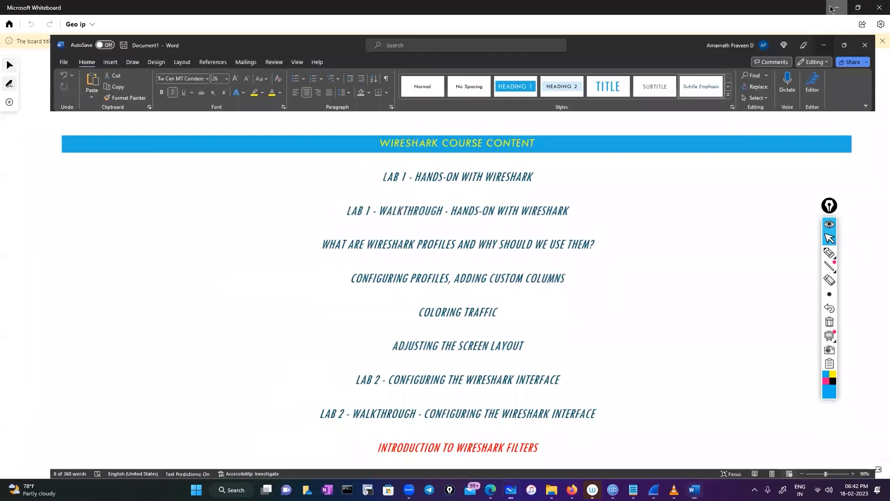
left_click(833, 9)
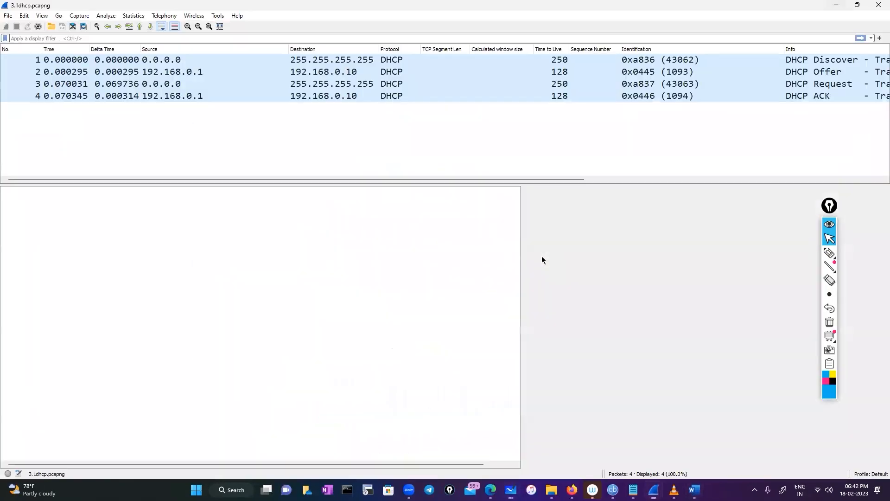
key("super+d")
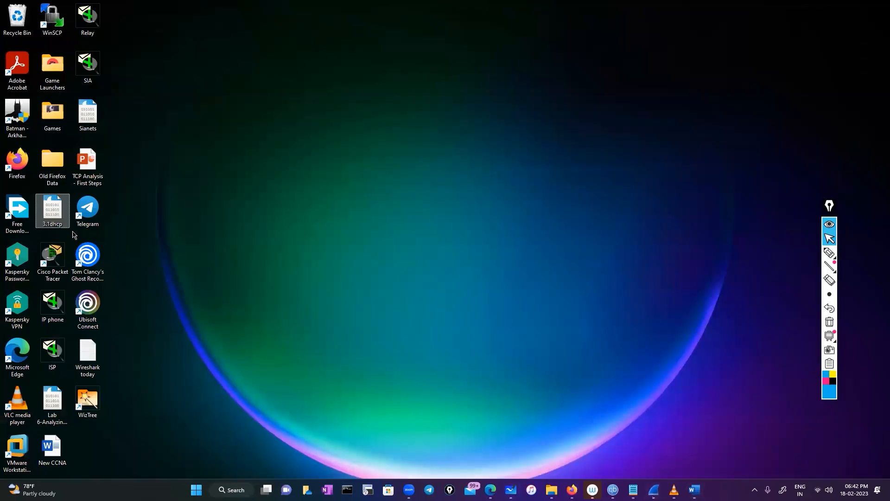
double_click(59, 389)
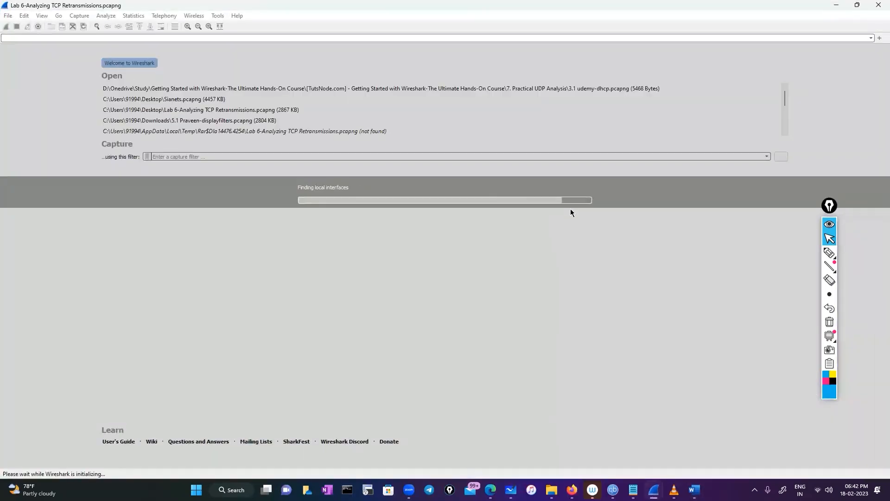
Examine the Info column across the Lab 6 capture's packet list for retransmission-related TCP packets.
scroll(424, 137, "down", 1)
scroll(424, 137, "down", 20)
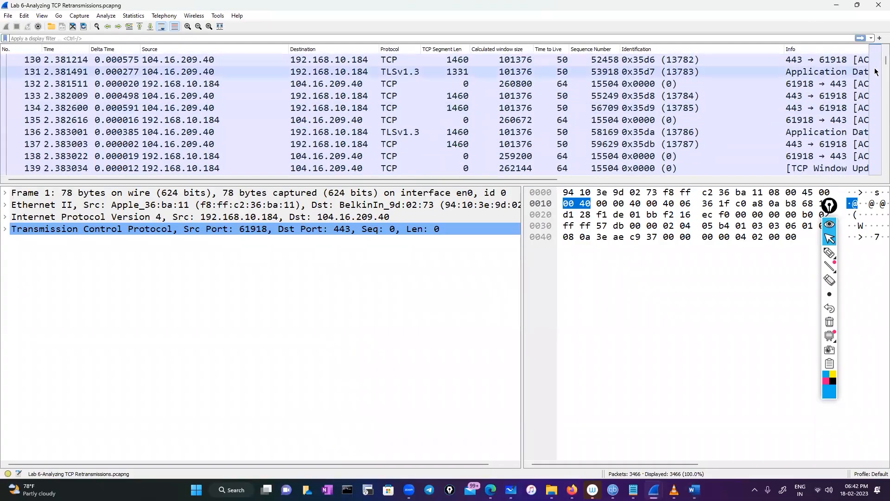
mouse_move(875, 59)
left_mouse_down()
mouse_move(874, 86)
mouse_move(873, 74)
left_mouse_up()
left_click_drag(426, 180, 497, 168)
scroll(497, 168, "down", 20)
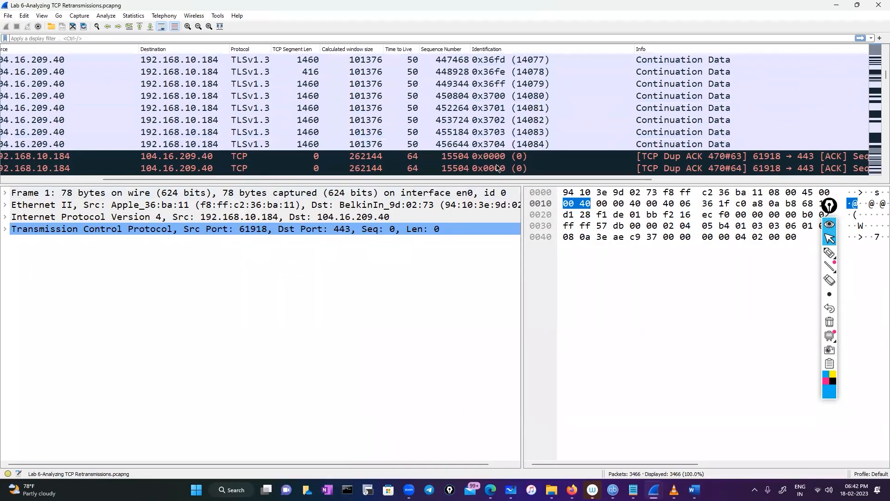
Survey the rest of the Lab 6 packet list for duplicate ACK, window update and out-of-order TCP packets.
scroll(497, 168, "down", 20)
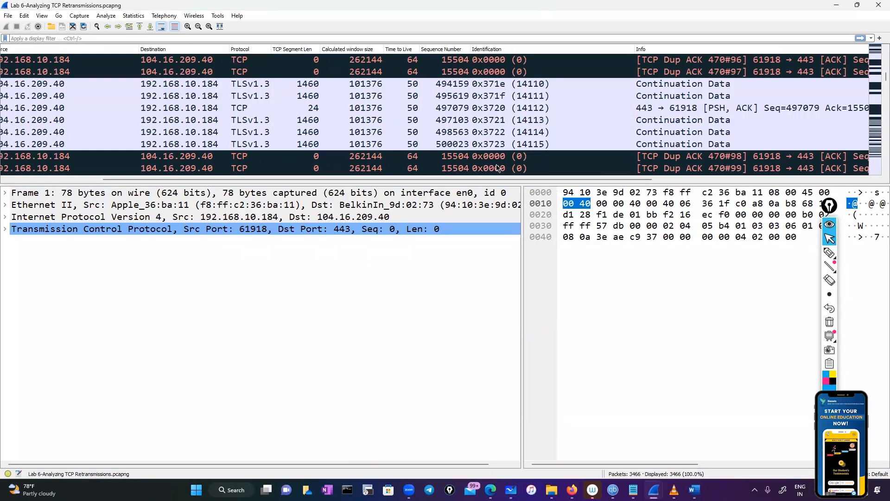
scroll(498, 168, "down", 20)
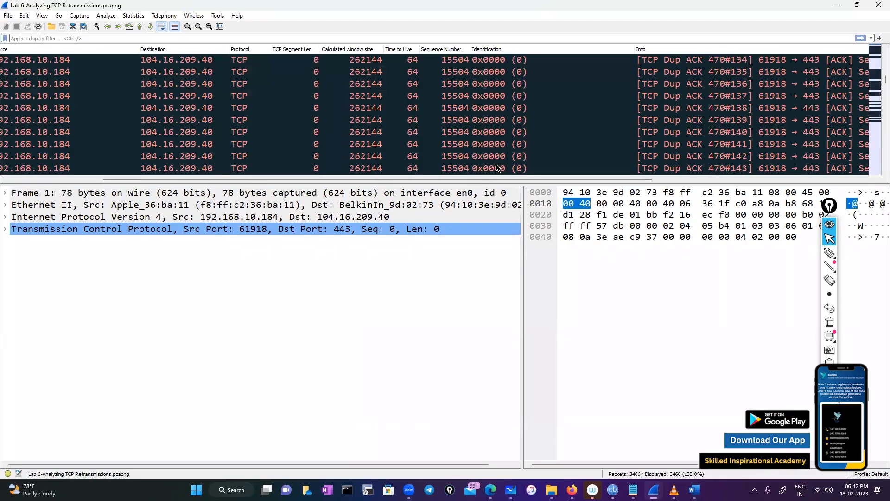
scroll(650, 97, "down", 8)
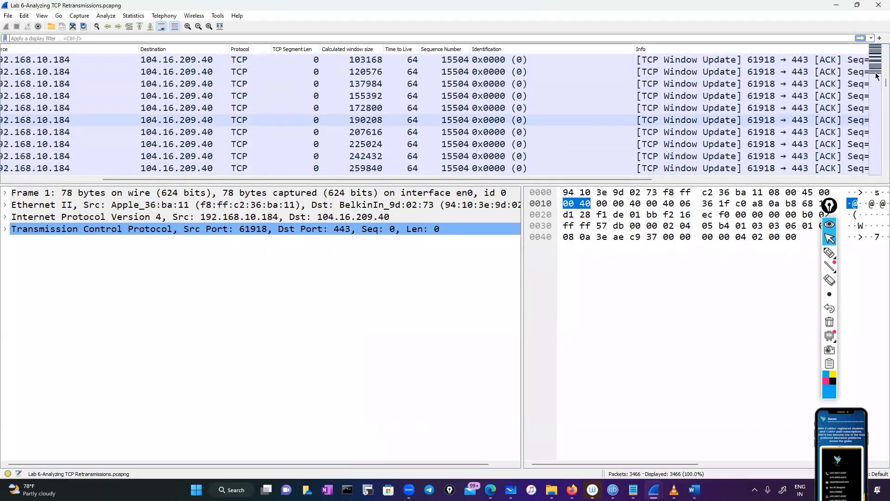
left_click_drag(886, 84, 875, 161)
scroll(711, 135, "up", 4)
scroll(711, 134, "up", 10)
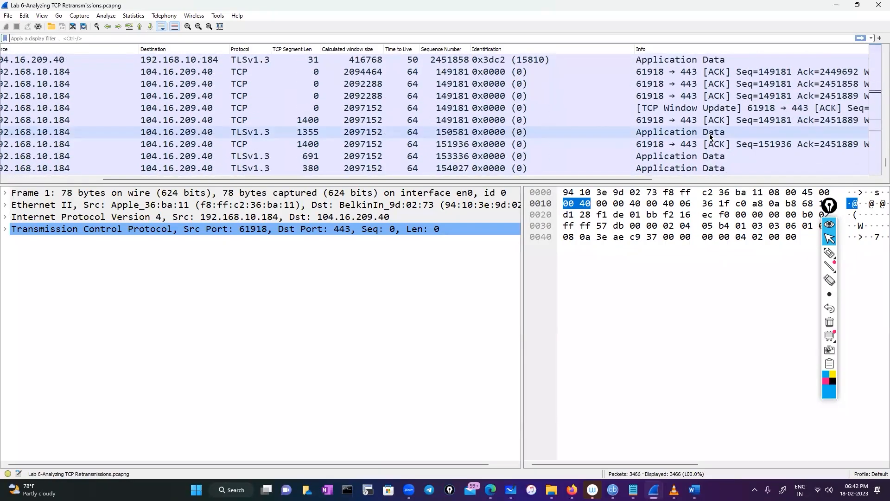
left_click_drag(877, 163, 872, 54)
scroll(473, 134, "down", 10)
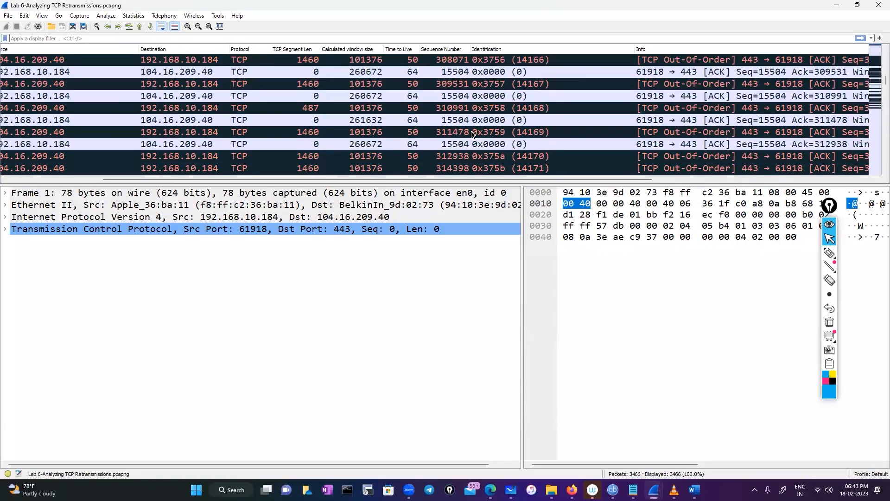
scroll(474, 134, "up", 5)
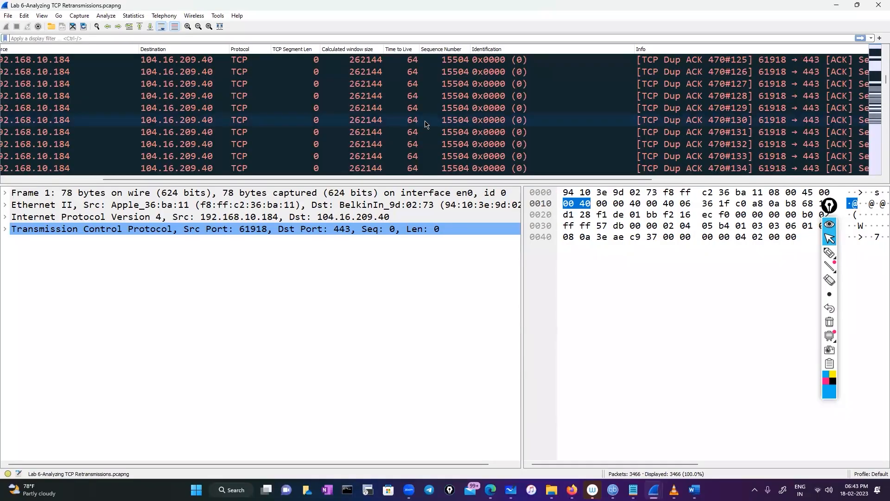
Select duplicate ACK packet 748 and inspect its TCP details, expanding the SEQ/ACK analysis, TCP Analysis Flags and duplicate ACK frame entries.
left_click(425, 122)
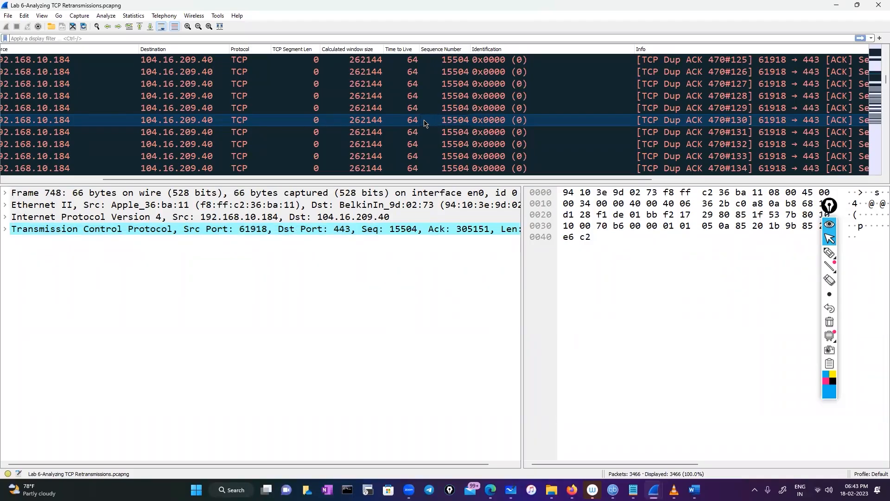
left_click(5, 230)
scroll(227, 371, "down", 1)
double_click(28, 446)
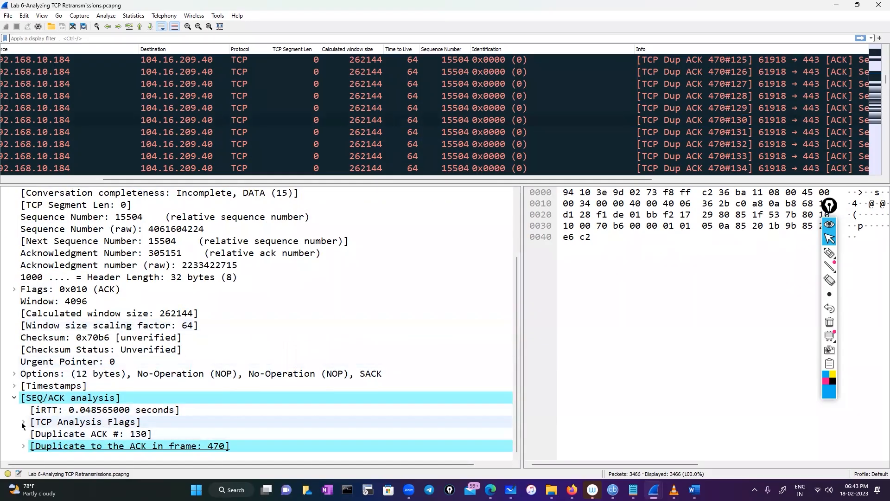
left_click(23, 422)
left_click(24, 447)
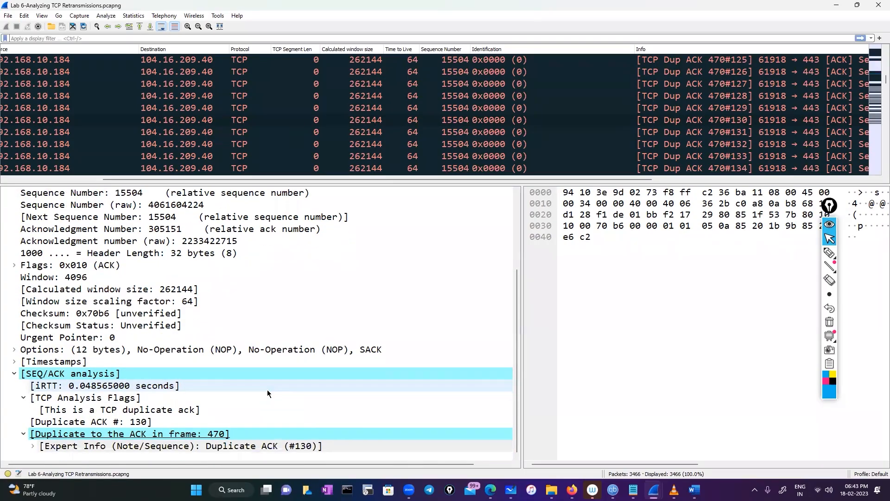
scroll(267, 390, "up", 3)
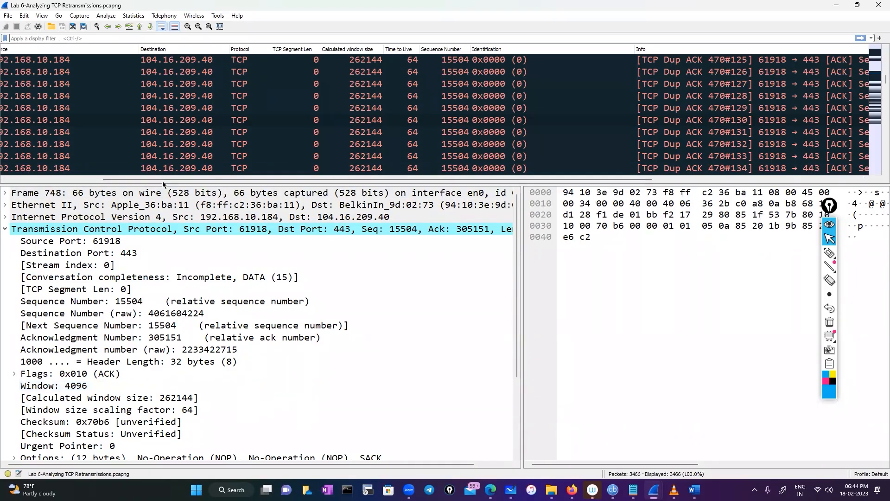
Bring the packet number, time and source columns into view, select packet 743 and compare it with the surrounding duplicate ACKs.
left_click_drag(116, 179, 33, 179)
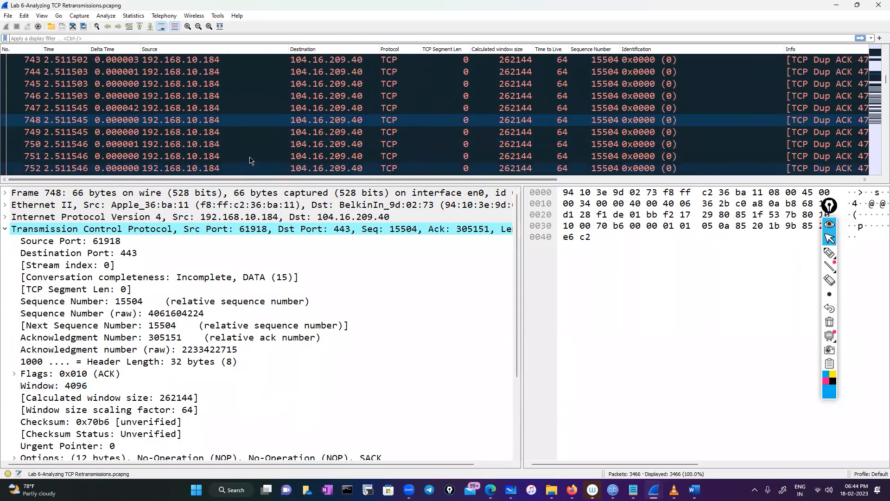
scroll(249, 161, "up", 2)
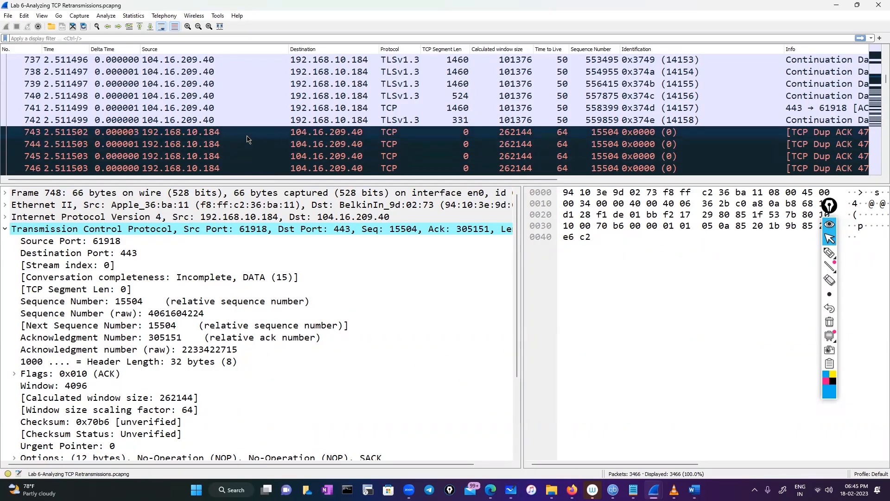
left_click(181, 133)
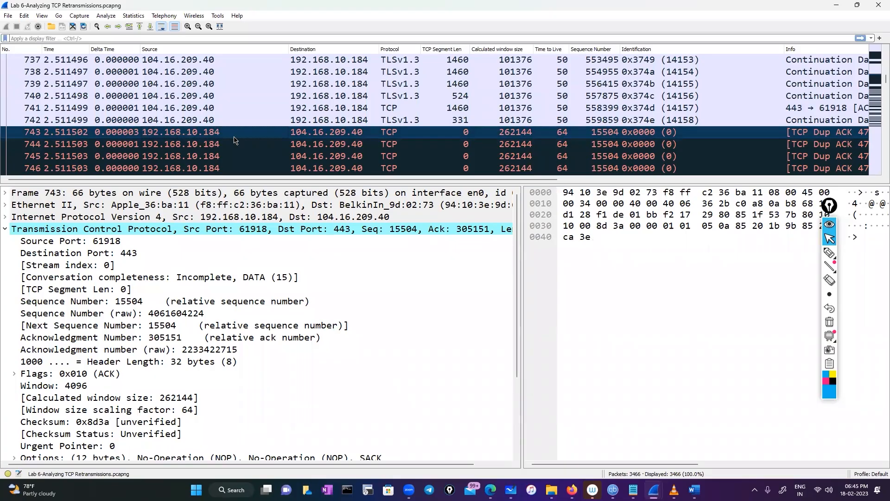
scroll(301, 138, "down", 1)
scroll(364, 136, "down", 5)
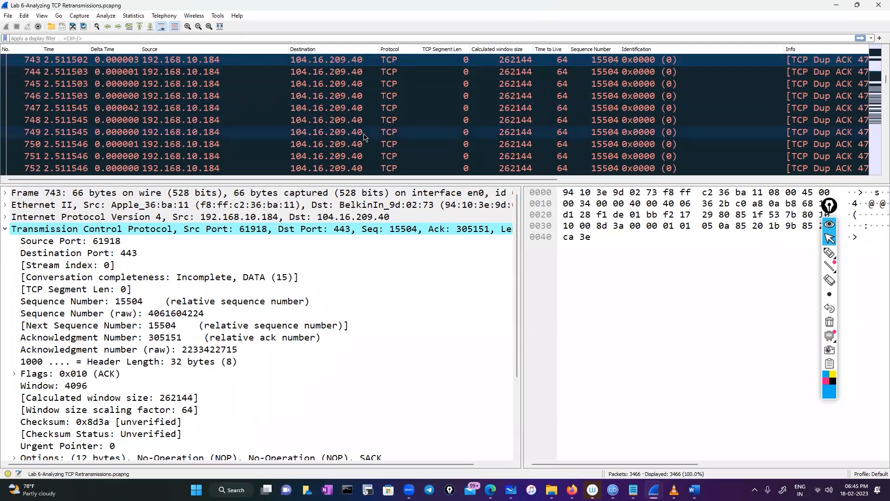
scroll(247, 122, "up", 2)
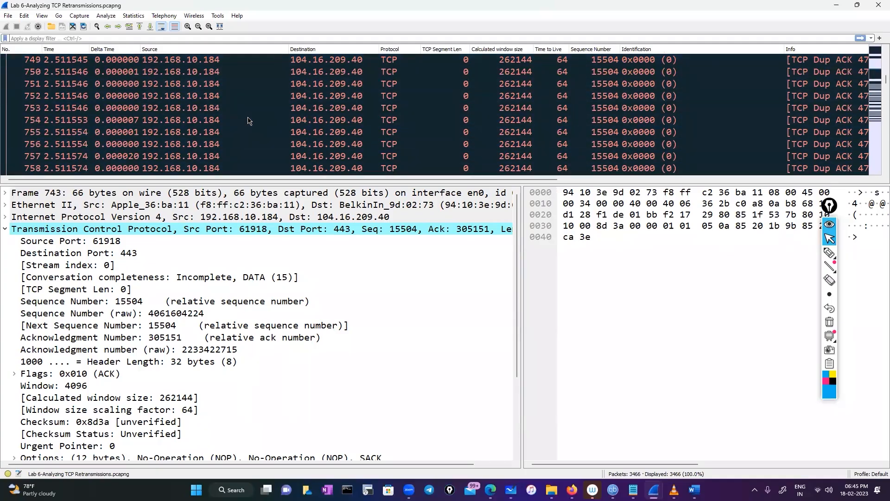
scroll(248, 120, "up", 4)
scroll(247, 120, "down", 2)
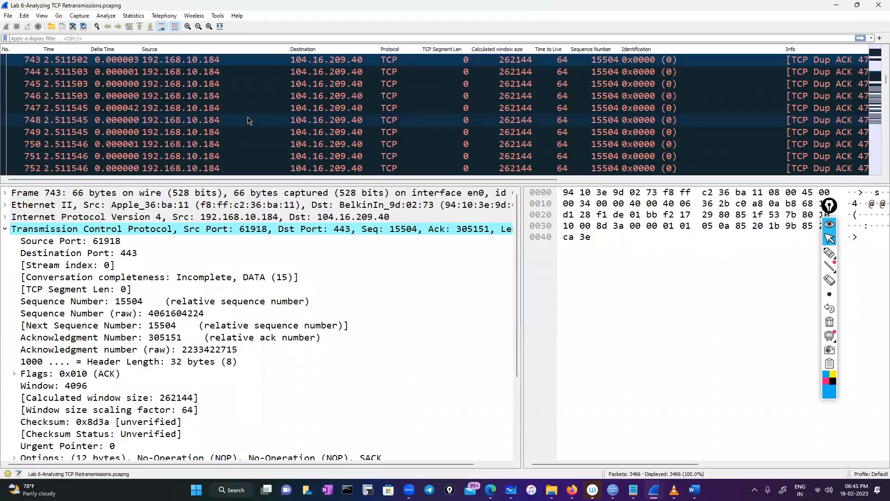
scroll(248, 121, "up", 1)
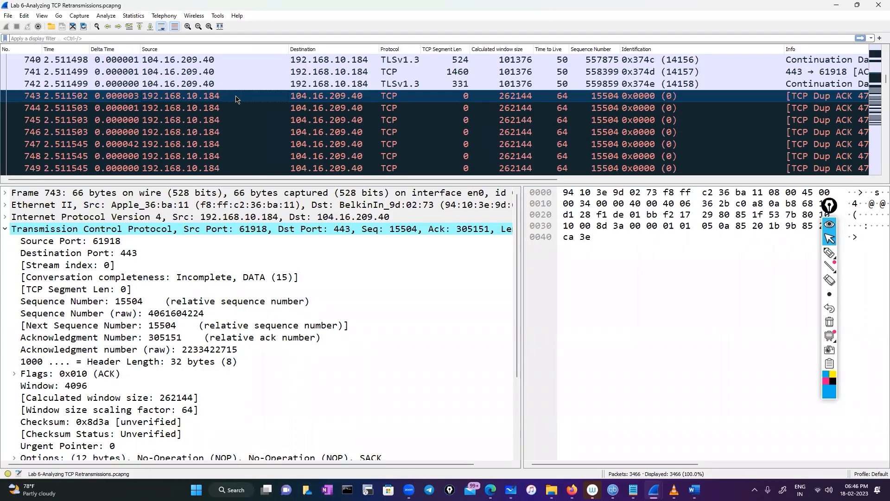
Filter the capture to the TCP conversation that packet 743 belongs to.
scroll(255, 113, "up", 2)
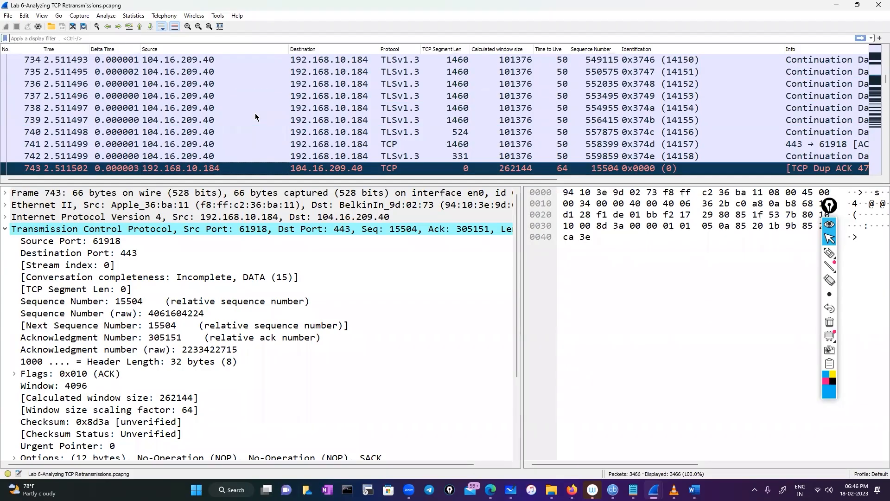
scroll(255, 113, "down", 3)
scroll(221, 99, "up", 2)
right_click(210, 132)
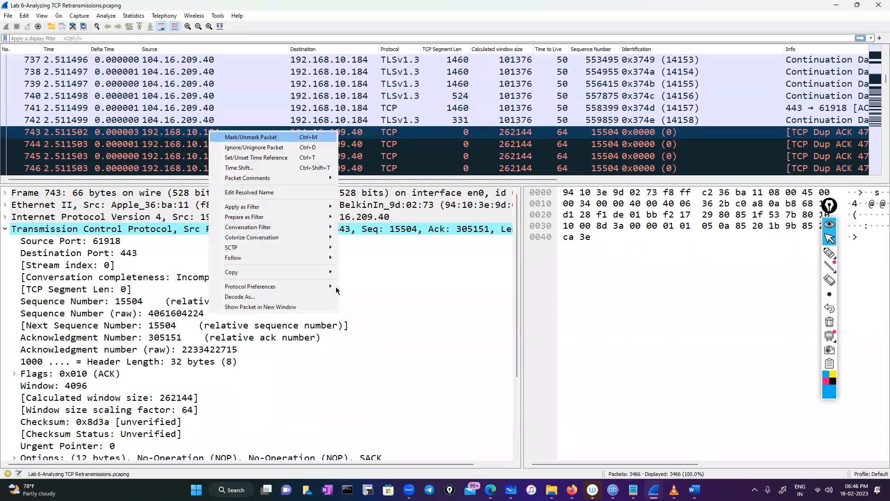
mouse_move(301, 258)
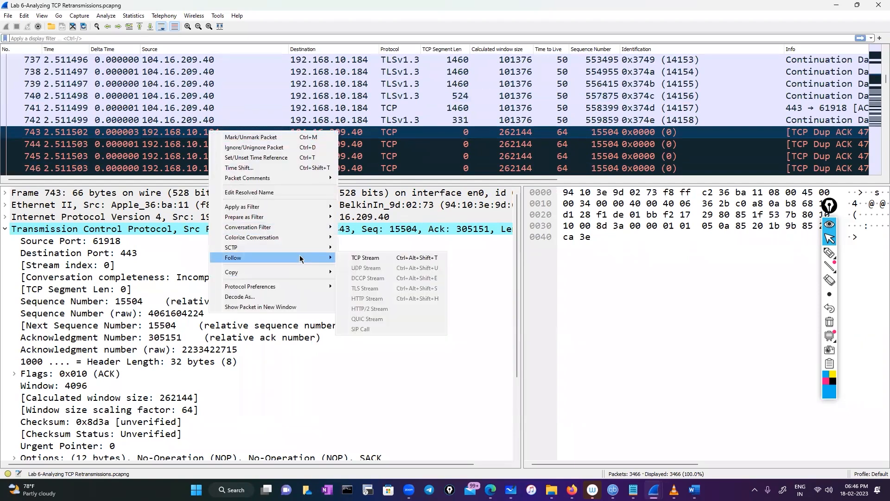
mouse_move(304, 226)
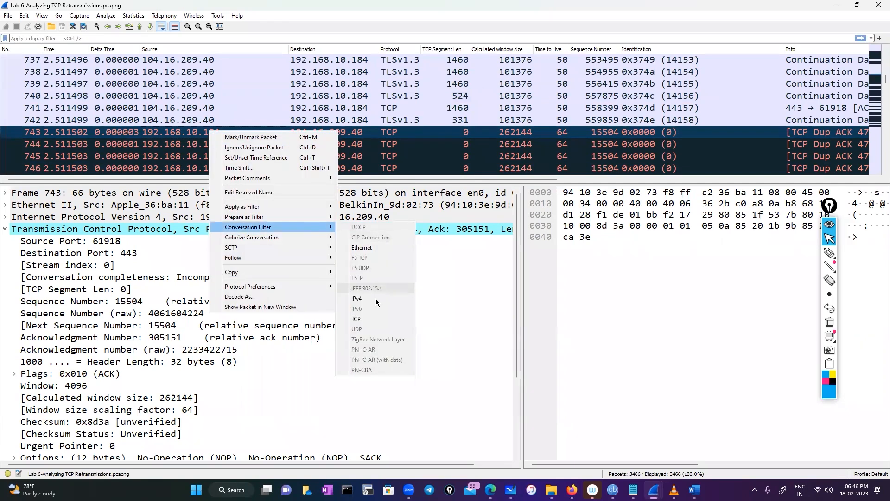
left_click(364, 316)
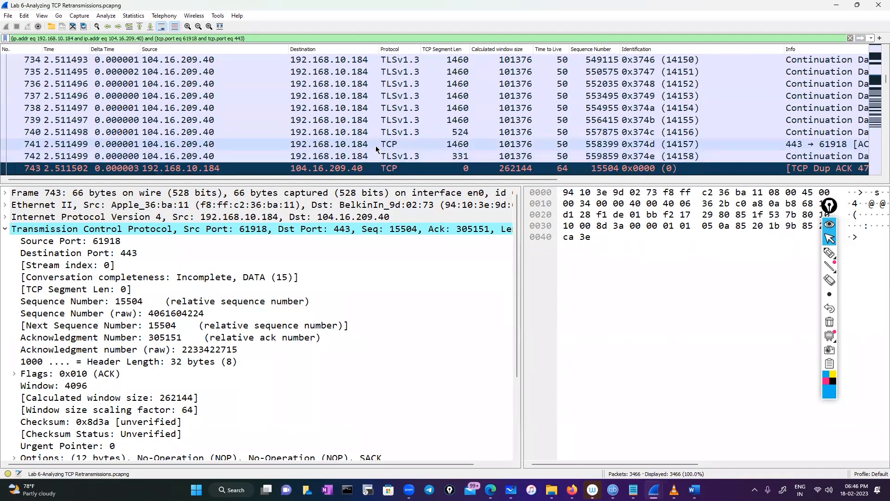
Go back through the filtered conversation to its first packet.
scroll(376, 148, "down", 1)
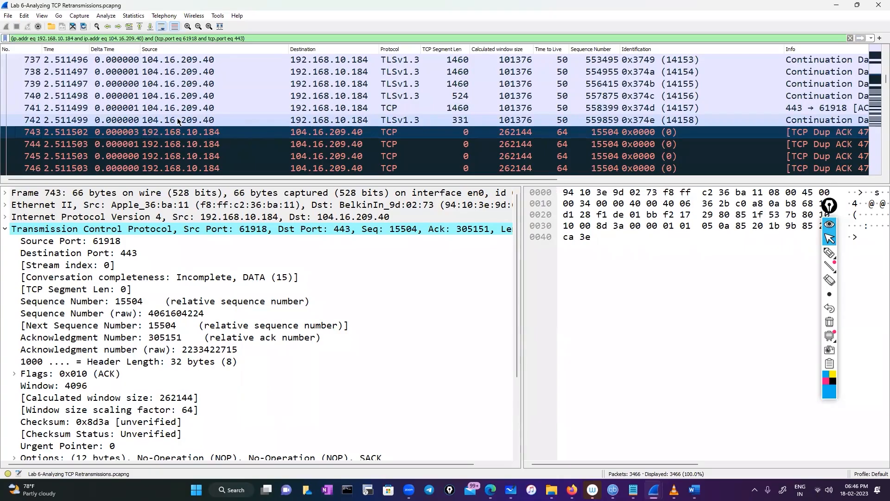
scroll(239, 125, "up", 7)
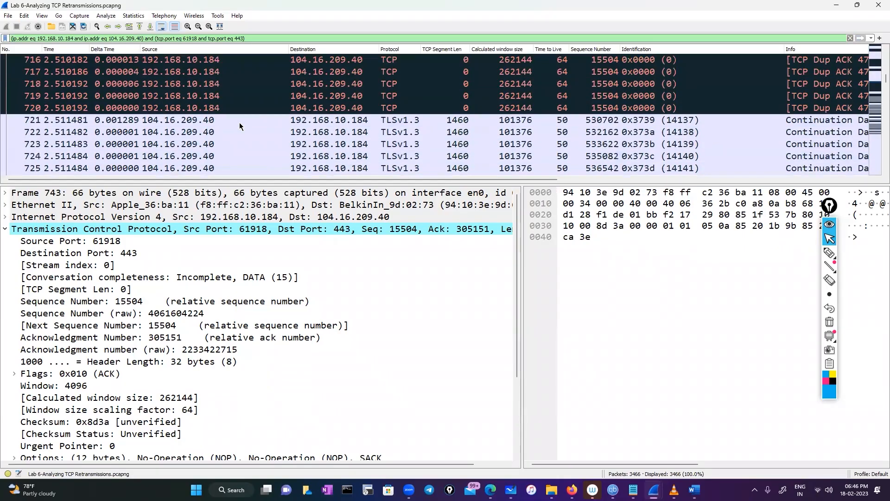
scroll(239, 122, "up", 20)
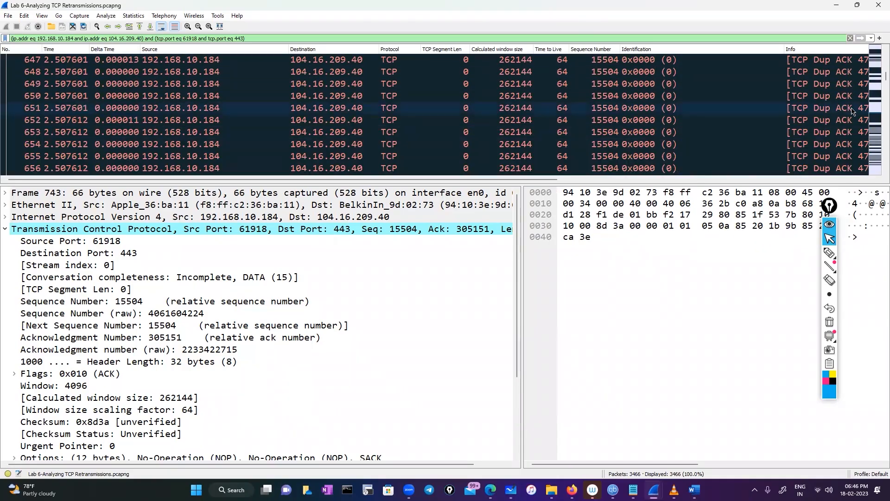
left_click_drag(886, 77, 886, 61)
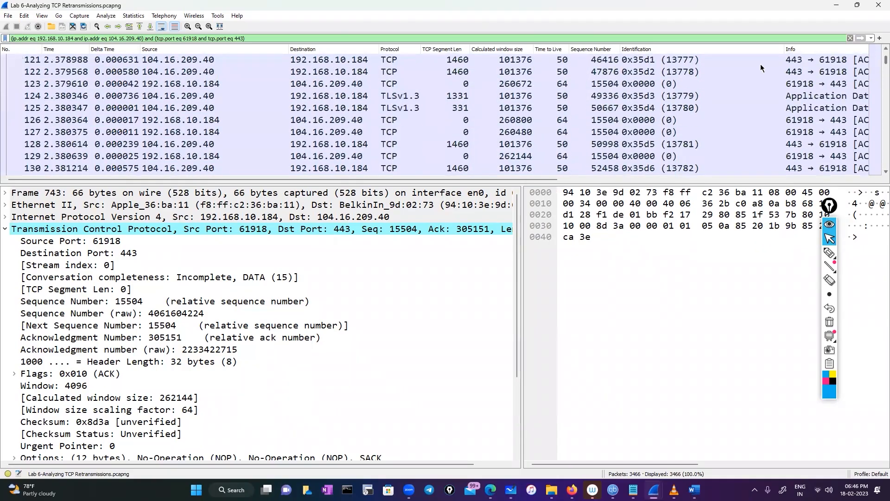
scroll(760, 68, "up", 20)
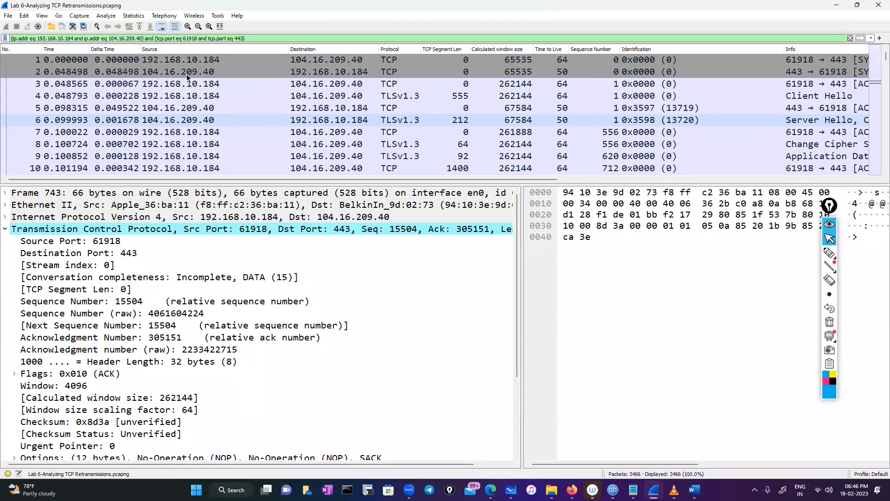
Examine the Info column from the SYN handshake and TLS hello packets onward to the conversation's first TCP Retransmission packet.
left_click_drag(243, 179, 459, 186)
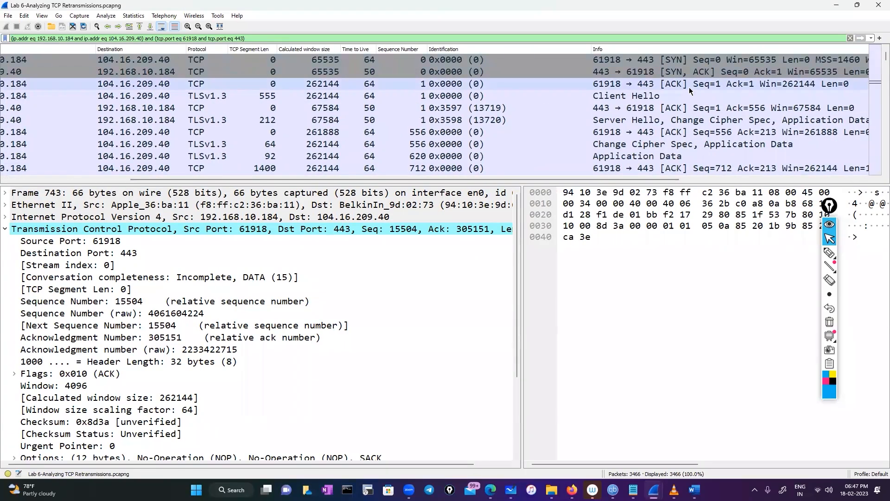
scroll(622, 123, "down", 1)
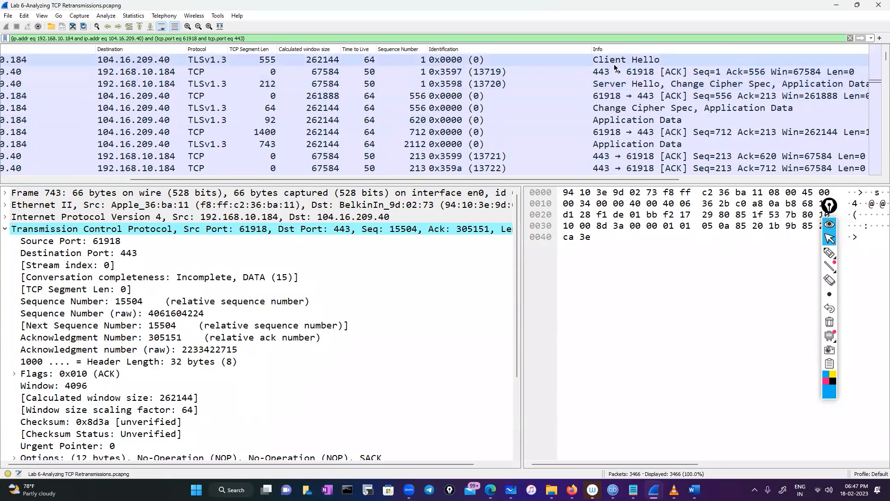
scroll(616, 93, "down", 5)
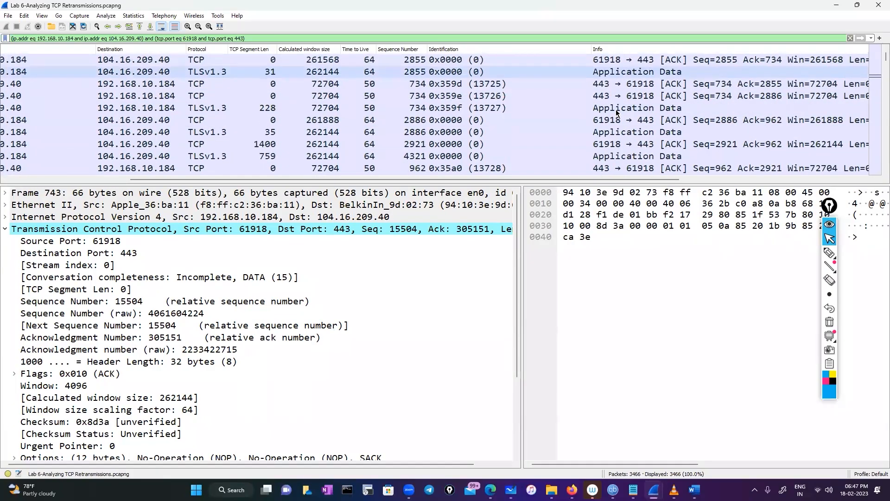
scroll(617, 112, "down", 8)
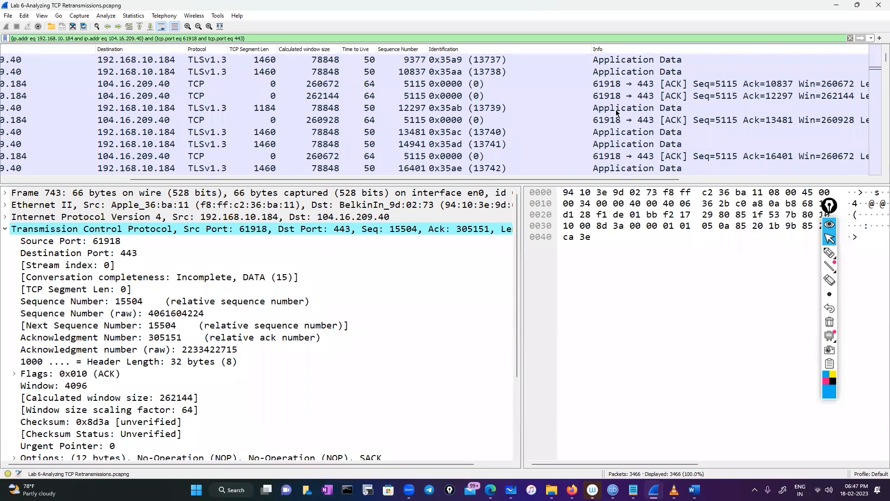
scroll(617, 112, "down", 4)
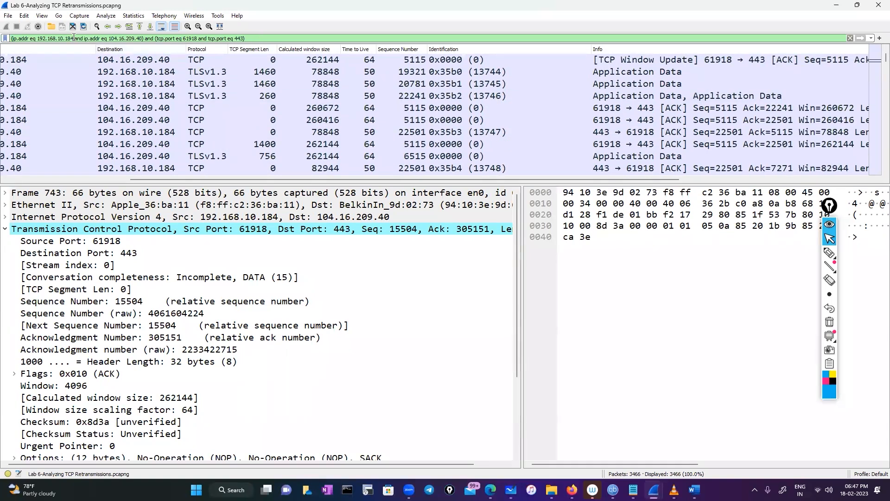
scroll(180, 125, "down", 8)
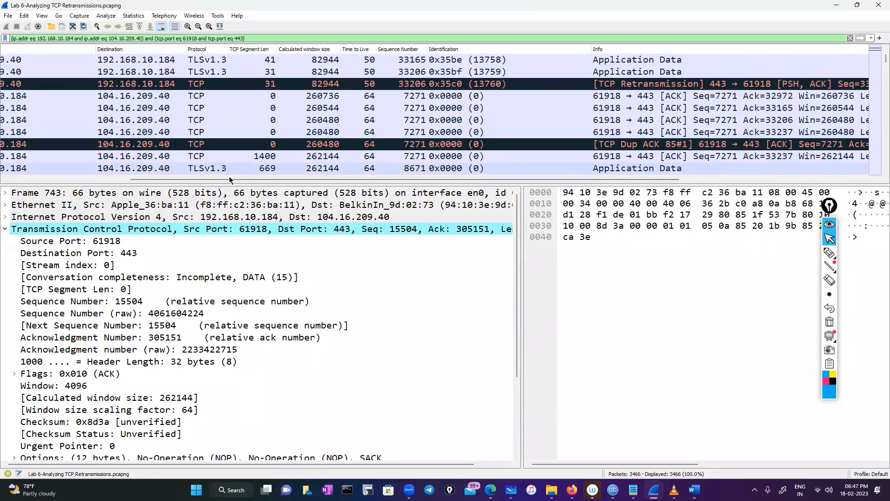
left_click_drag(228, 179, 164, 179)
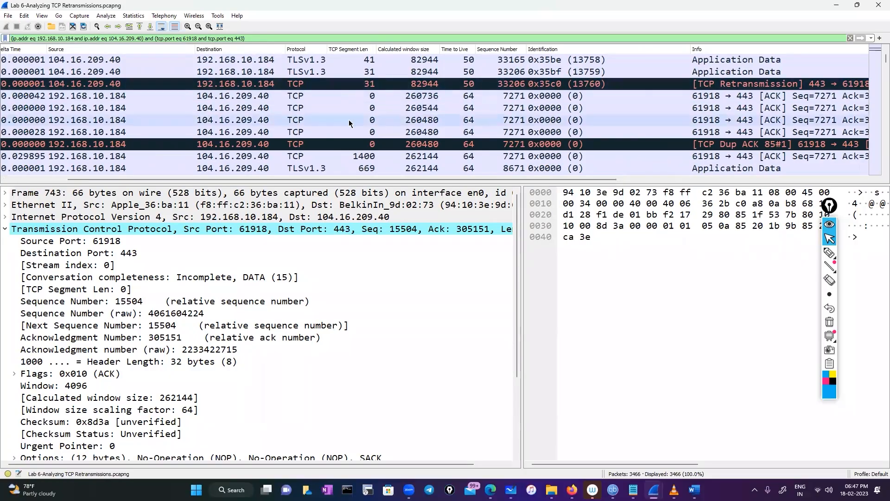
scroll(298, 121, "up", 1)
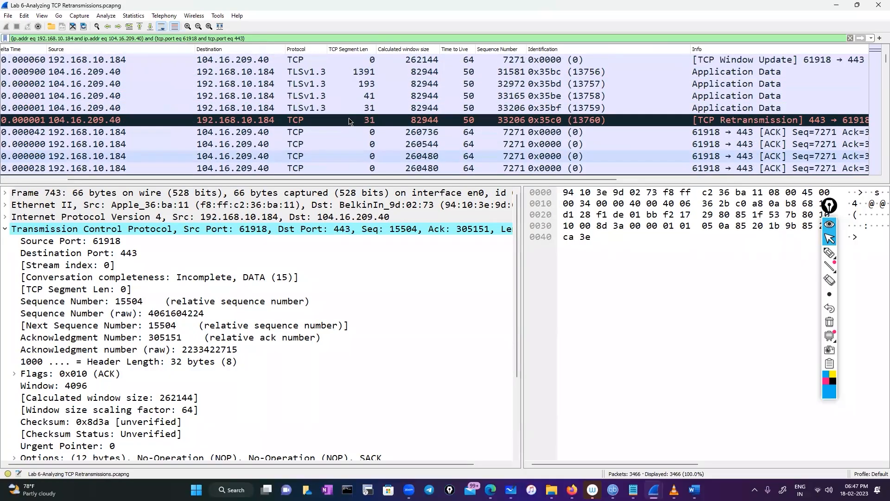
Select the conversation's first TCP Retransmission packet and compare it with the packets that follow it.
left_click(114, 117)
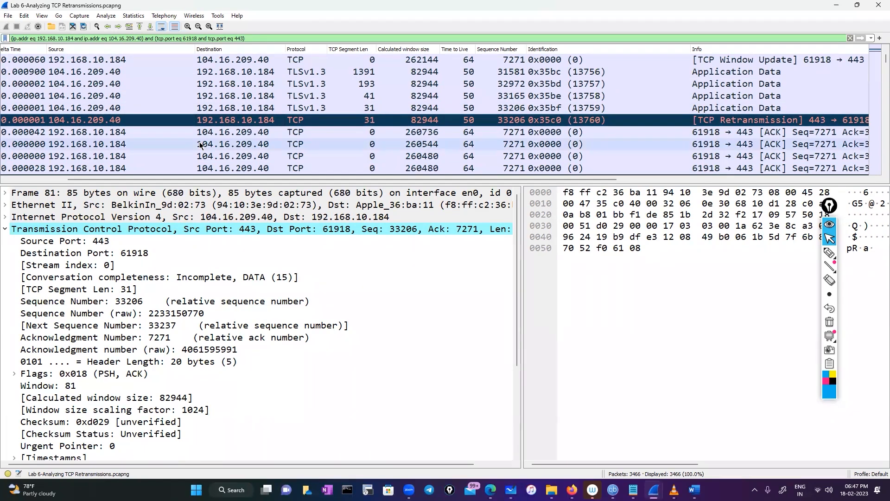
scroll(200, 145, "down", 5)
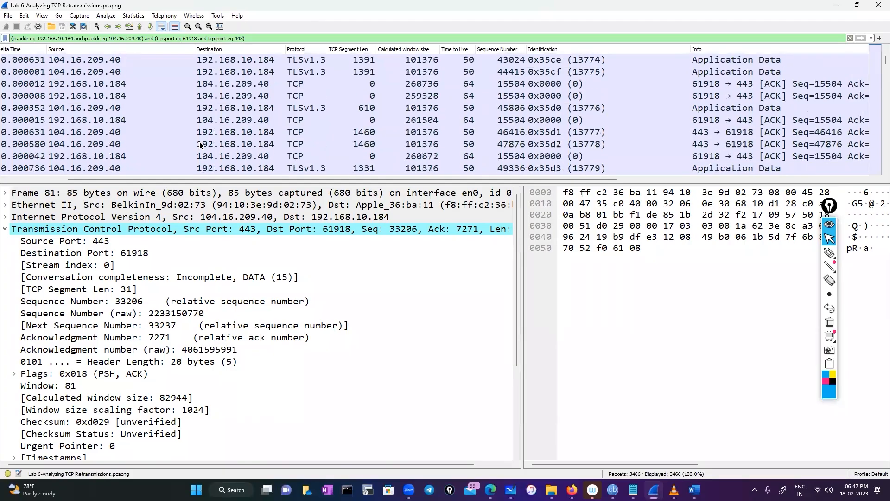
scroll(200, 145, "up", 5)
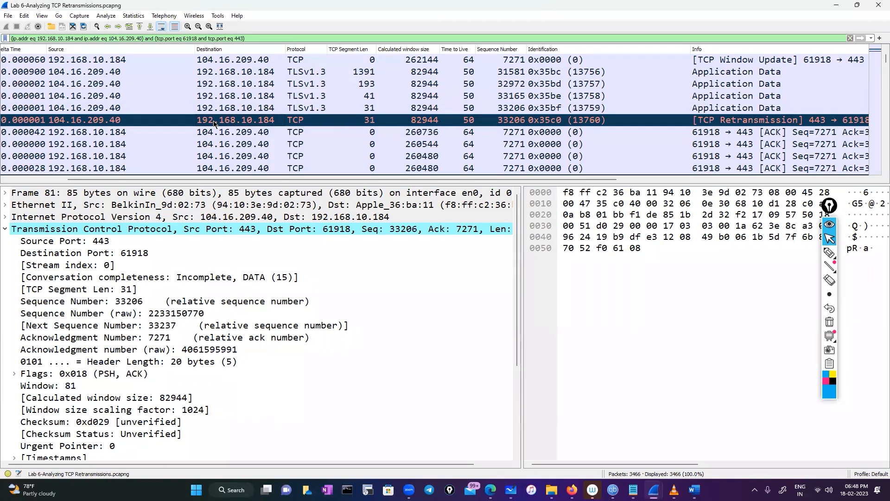
Examine the rest of the conversation through to its end, looking for duplicate ACKs and out-of-order packets.
scroll(187, 156, "down", 8)
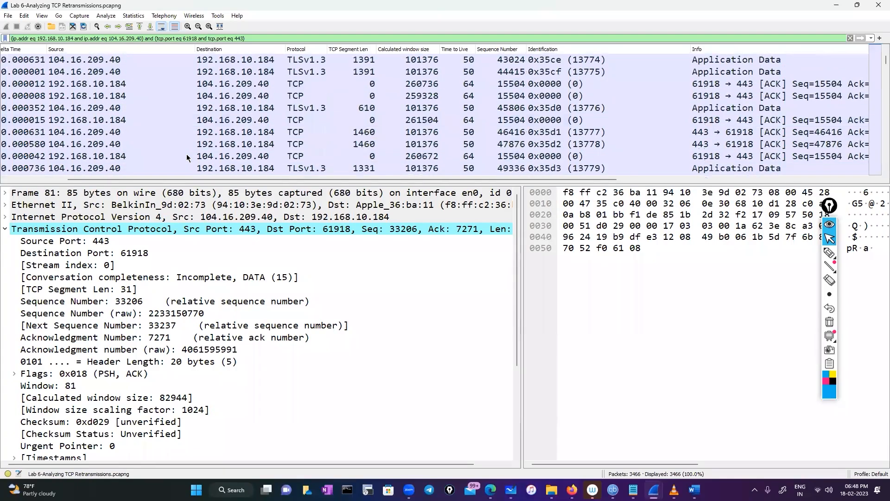
scroll(186, 154, "down", 20)
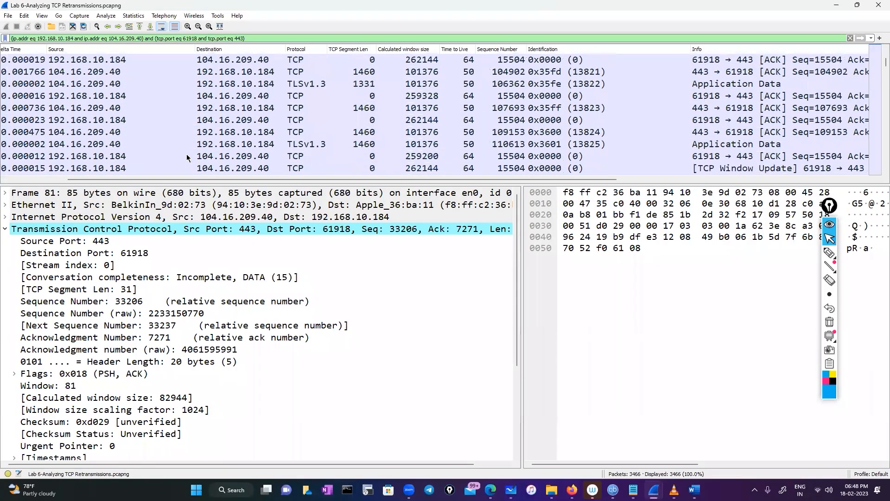
mouse_move(878, 65)
left_mouse_down()
mouse_move(876, 78)
mouse_move(876, 62)
left_mouse_up()
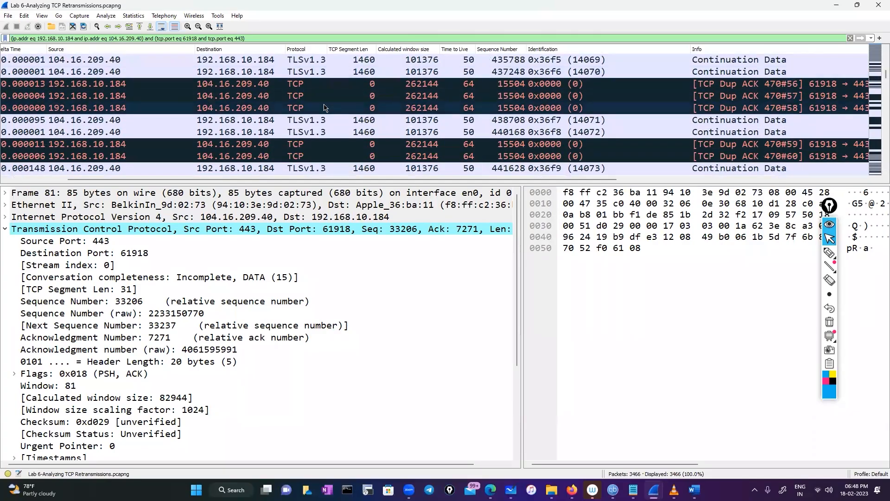
scroll(378, 109, "down", 7)
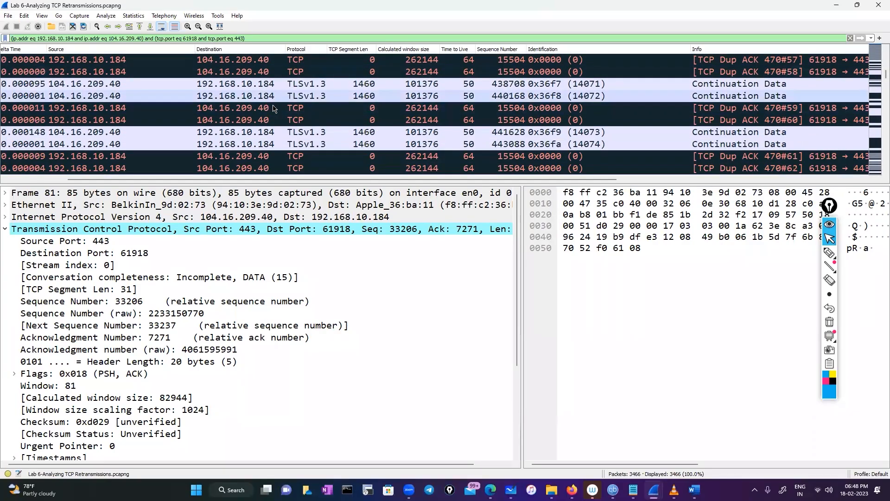
scroll(264, 127, "down", 10)
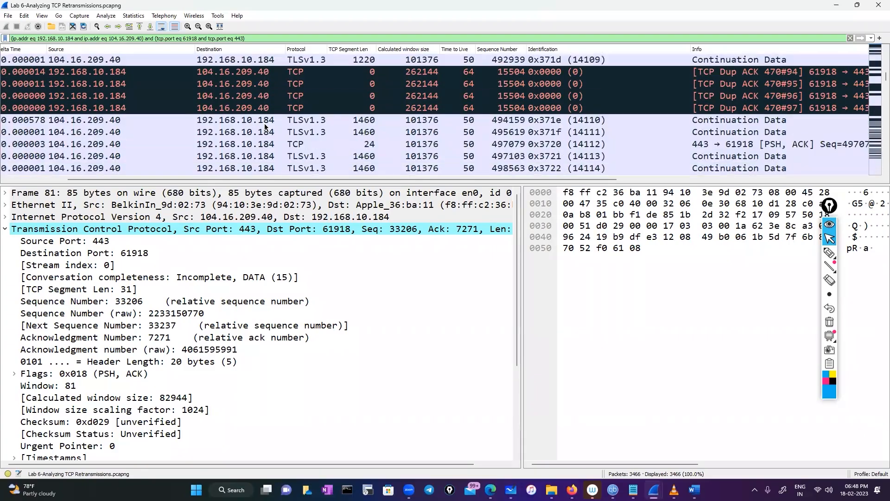
scroll(265, 127, "down", 10)
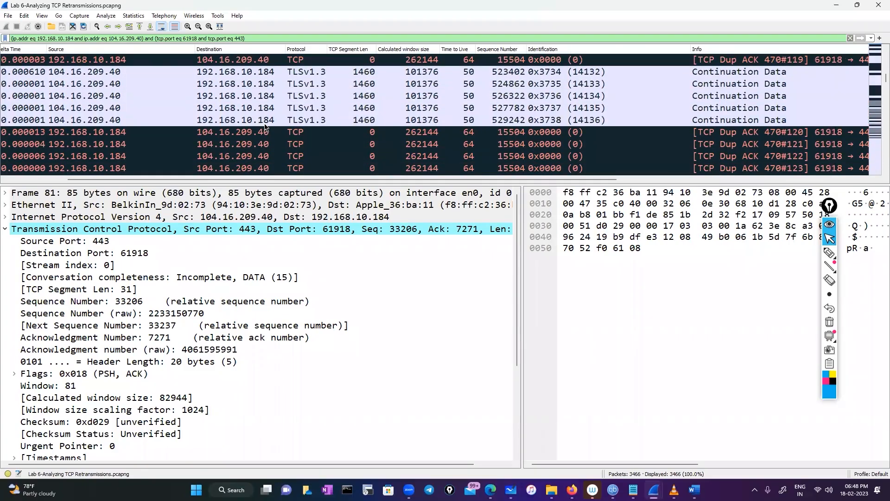
scroll(264, 126, "down", 15)
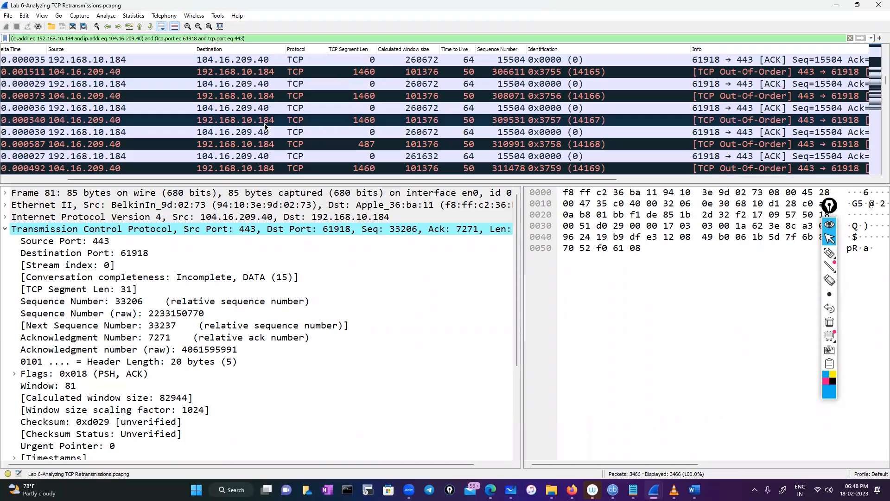
scroll(265, 126, "down", 15)
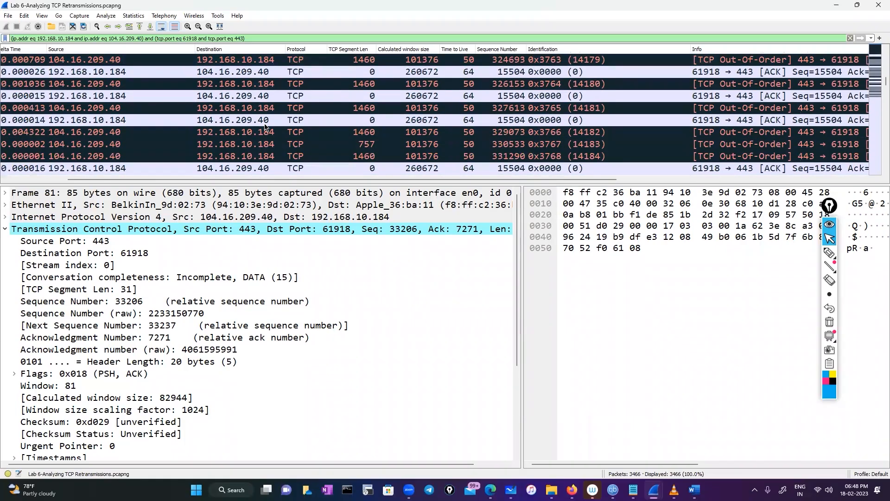
scroll(264, 126, "down", 15)
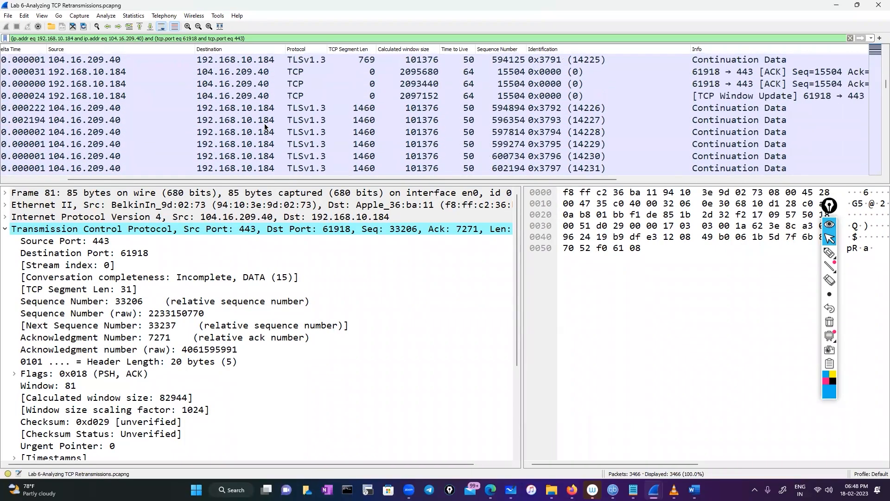
left_click_drag(876, 85, 847, 148)
scroll(816, 139, "down", 18)
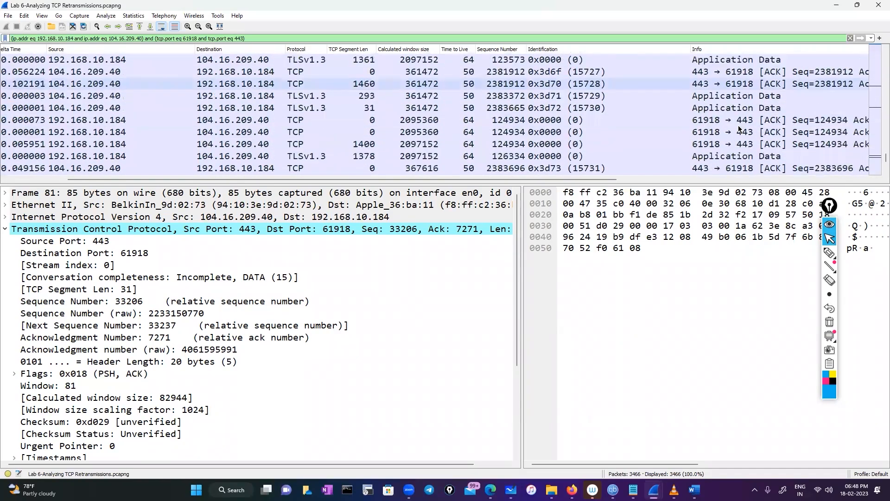
scroll(739, 128, "down", 12)
Return to the TCP Dup ACK 470 run and examine the duplicates from #104 to #119.
left_click_drag(876, 162, 877, 77)
scroll(491, 106, "up", 5)
scroll(492, 101, "down", 2)
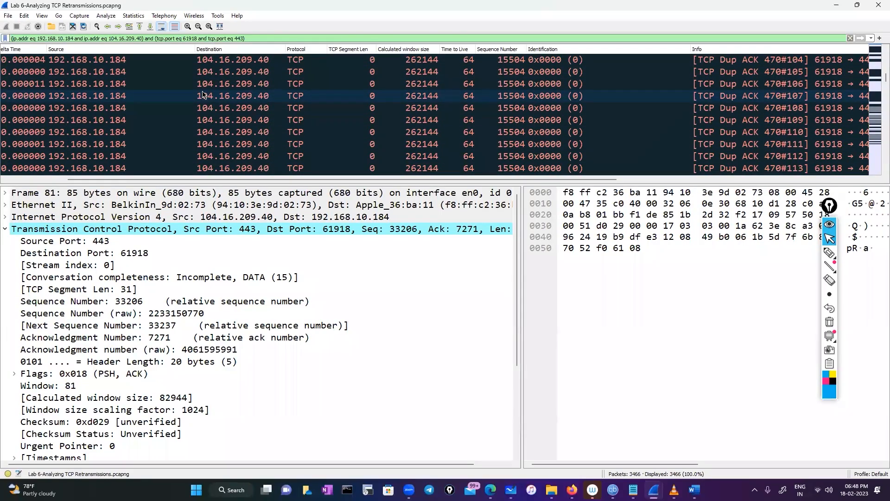
scroll(204, 95, "up", 1)
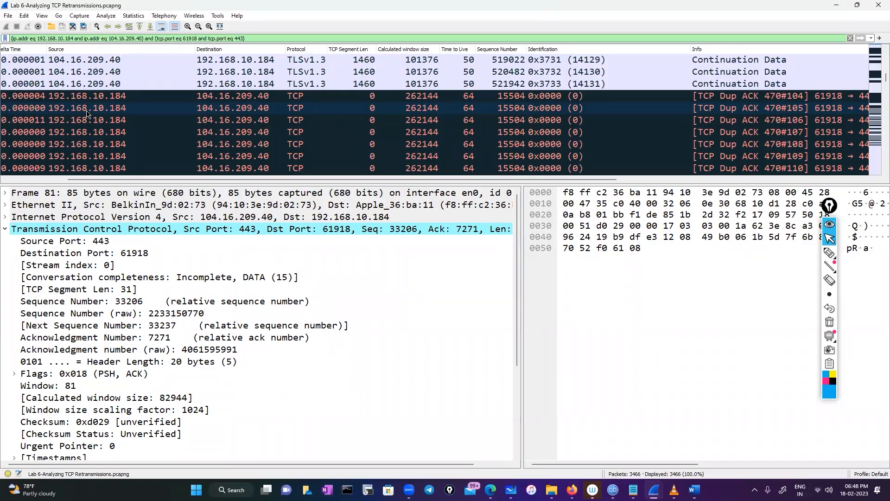
scroll(87, 113, "down", 4)
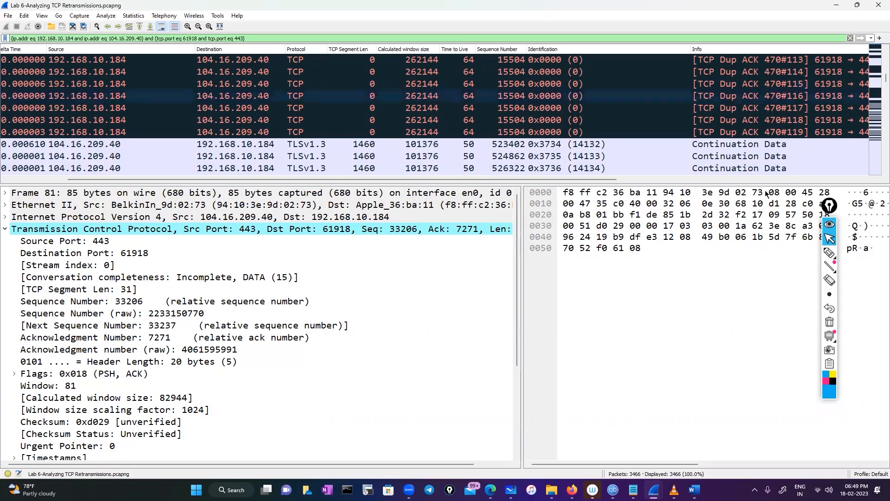
Switch to Microsoft Whiteboard and open the existing Untitled board.
left_click(572, 490)
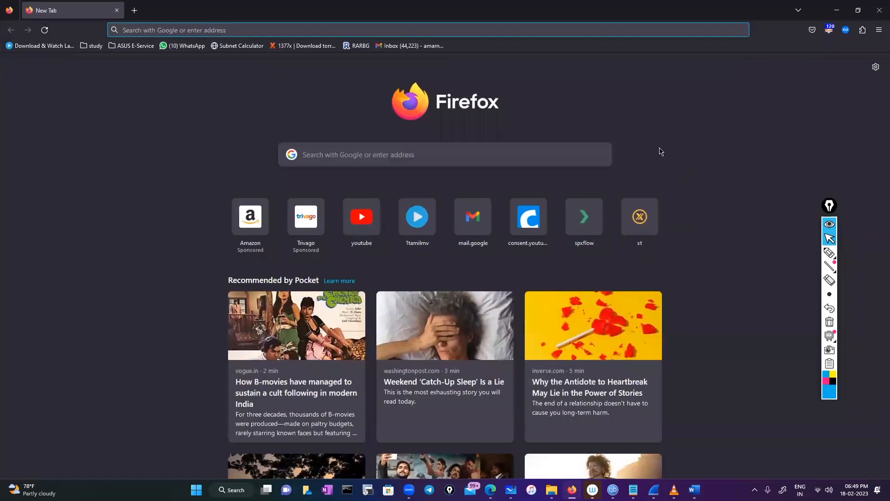
left_click(837, 10)
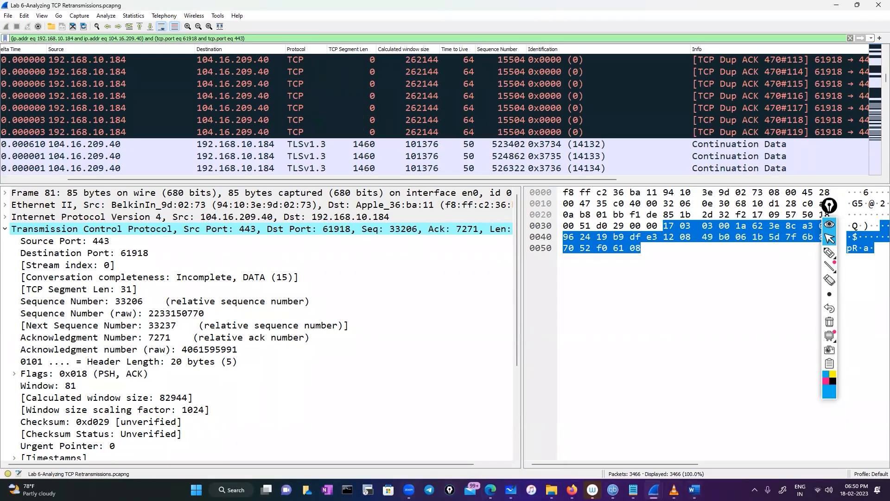
left_click(511, 490)
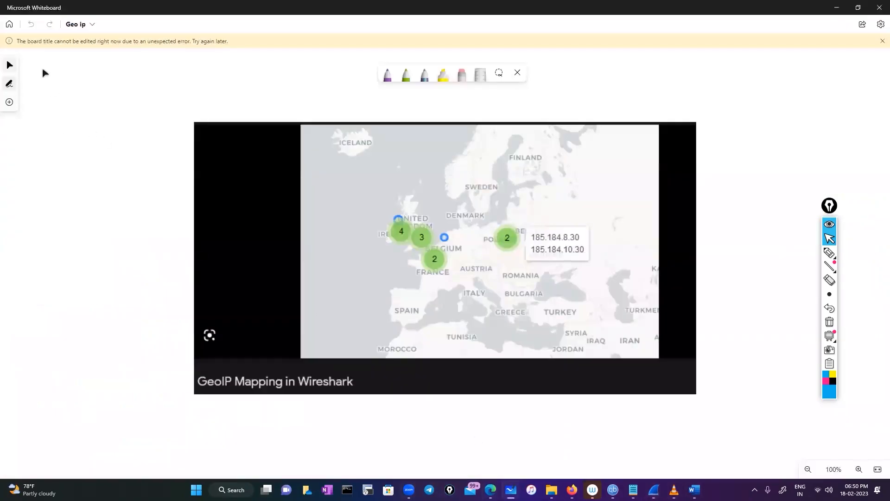
left_click(8, 25)
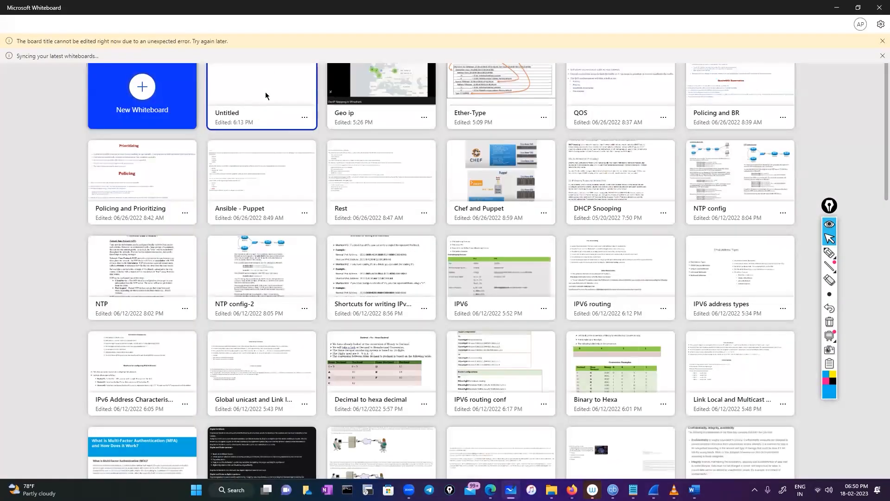
left_click(265, 92)
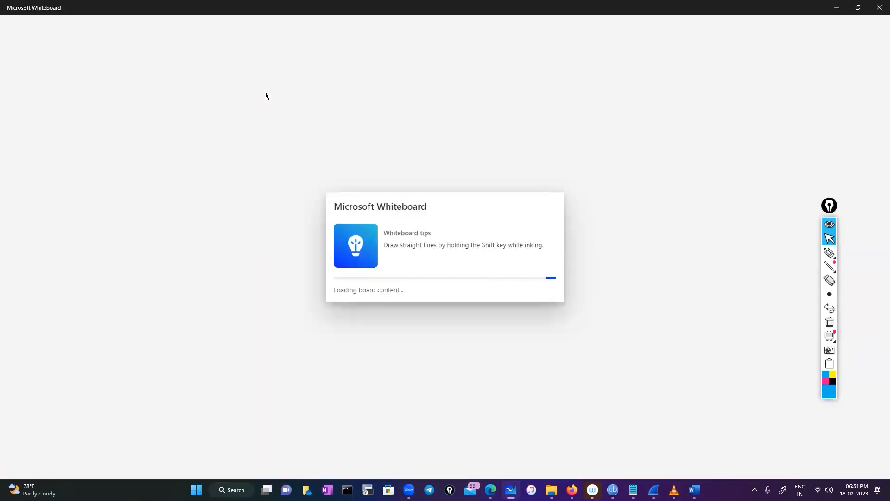
Draw a cisco box with a SPAN label in pen, and link its port to a computer beside a Wireshark box.
left_click(830, 252)
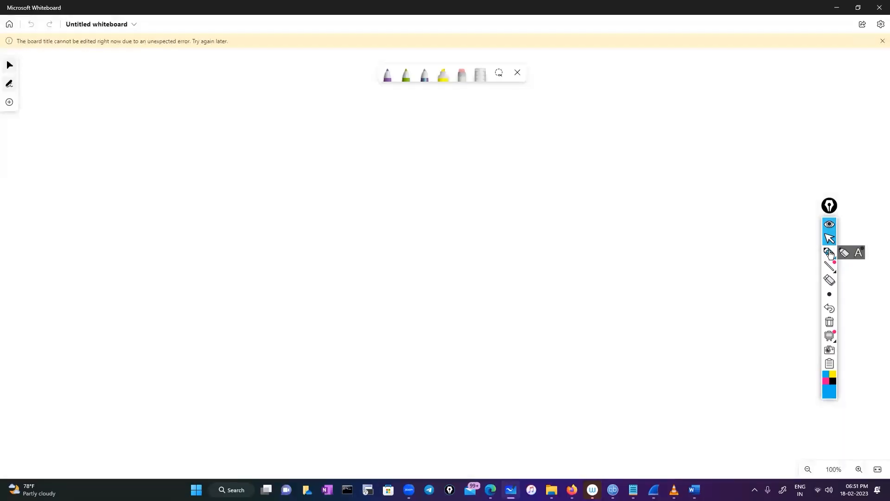
mouse_move(374, 179)
left_mouse_down()
mouse_move(475, 177)
mouse_move(392, 212)
mouse_move(374, 180)
mouse_move(398, 199)
mouse_move(429, 190)
left_mouse_up()
mouse_move(486, 195)
left_mouse_down()
mouse_move(551, 181)
mouse_move(561, 189)
left_mouse_up()
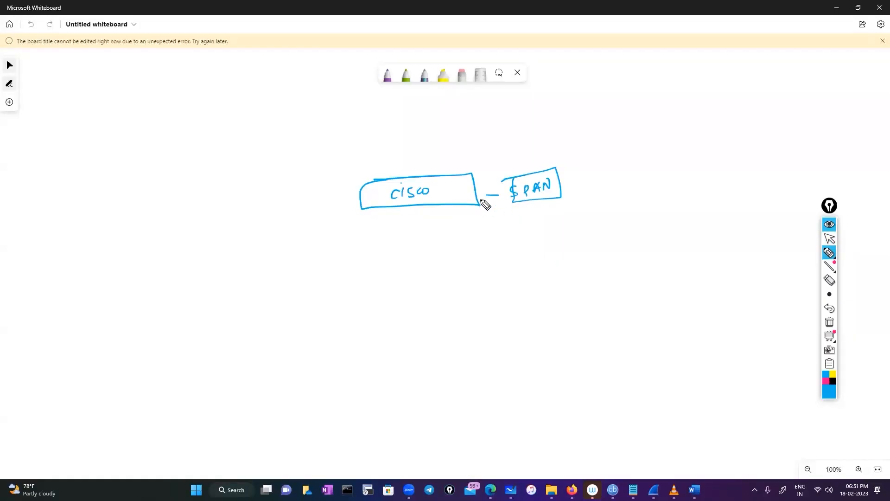
mouse_move(480, 193)
left_mouse_down()
mouse_move(521, 254)
mouse_move(539, 263)
left_mouse_up()
mouse_move(565, 227)
left_mouse_down()
mouse_move(566, 249)
mouse_move(625, 212)
mouse_move(631, 260)
mouse_move(567, 240)
left_mouse_up()
left_click_drag(572, 224, 631, 224)
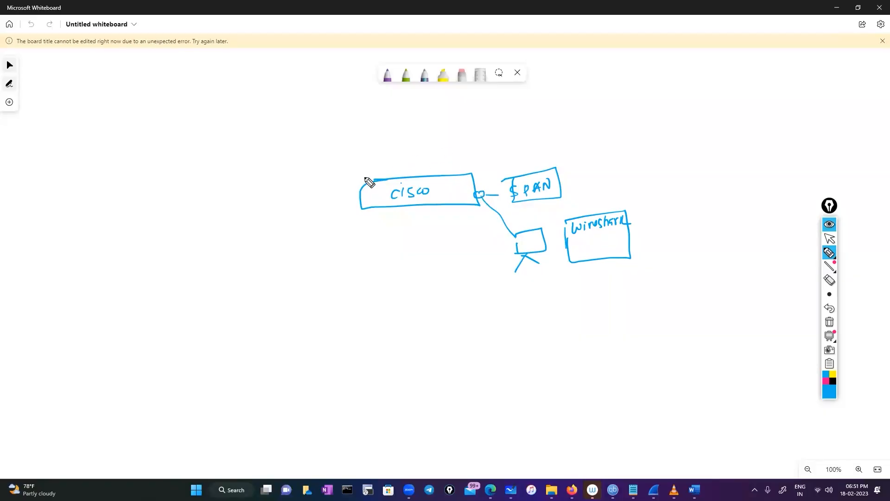
Draw a second cisco box linked to the first, circle the link and run an arrow from it to the computer.
left_click_drag(361, 192, 206, 230)
mouse_move(298, 203)
left_mouse_down()
mouse_move(252, 252)
mouse_move(208, 231)
mouse_move(236, 245)
left_mouse_up()
mouse_move(246, 232)
left_mouse_down()
mouse_move(247, 241)
mouse_move(316, 203)
left_mouse_up()
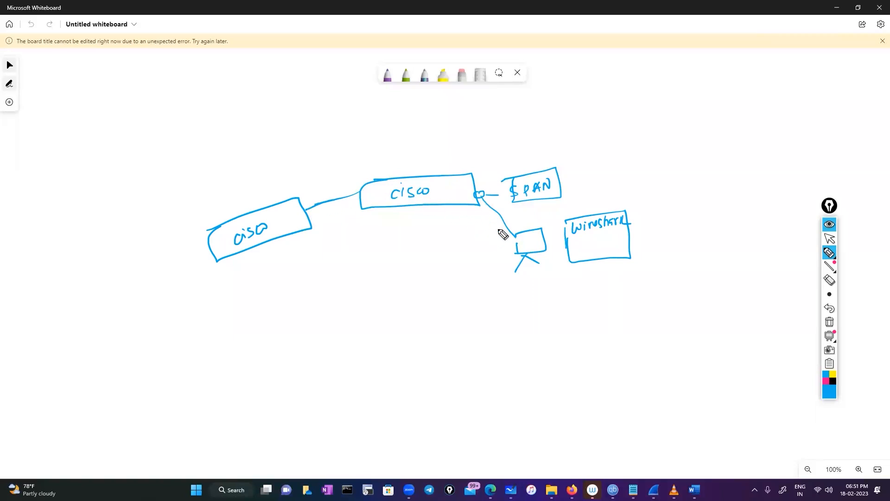
mouse_move(346, 194)
left_mouse_down()
mouse_move(333, 207)
mouse_move(341, 203)
mouse_move(388, 238)
mouse_move(493, 245)
left_mouse_up()
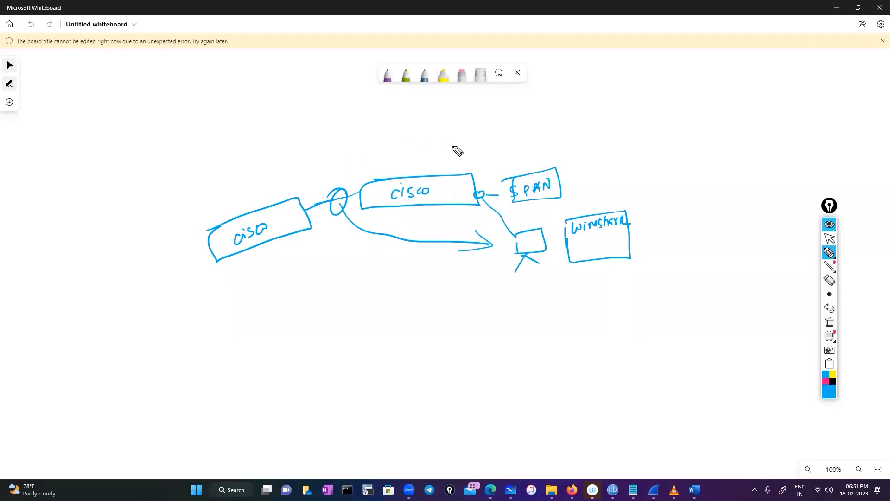
Write three boxed labels, SPAN, S.P and D.P, above the first cisco switch.
mouse_move(443, 133)
left_mouse_down()
mouse_move(439, 141)
mouse_move(473, 141)
mouse_move(482, 116)
mouse_move(431, 142)
left_mouse_up()
mouse_move(541, 119)
left_mouse_down()
mouse_move(538, 135)
mouse_move(564, 121)
mouse_move(527, 147)
mouse_move(520, 123)
left_mouse_up()
left_click(553, 125)
mouse_move(644, 97)
left_mouse_down()
mouse_move(647, 107)
mouse_move(678, 106)
mouse_move(636, 118)
mouse_move(642, 83)
left_mouse_up()
left_click(664, 98)
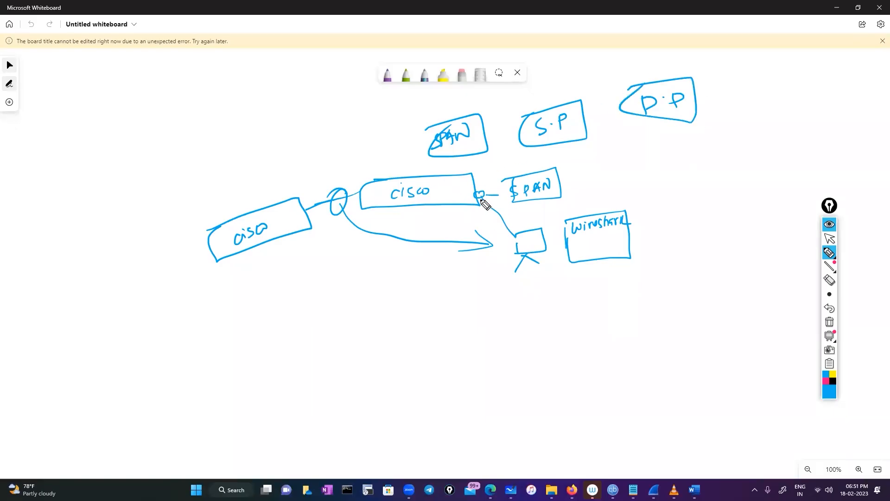
Box the switch port that feeds the computer, retrace the link between the cisco switches and frame the Wireshark label.
mouse_move(470, 187)
left_mouse_down()
mouse_move(478, 184)
mouse_move(467, 208)
mouse_move(481, 184)
left_mouse_up()
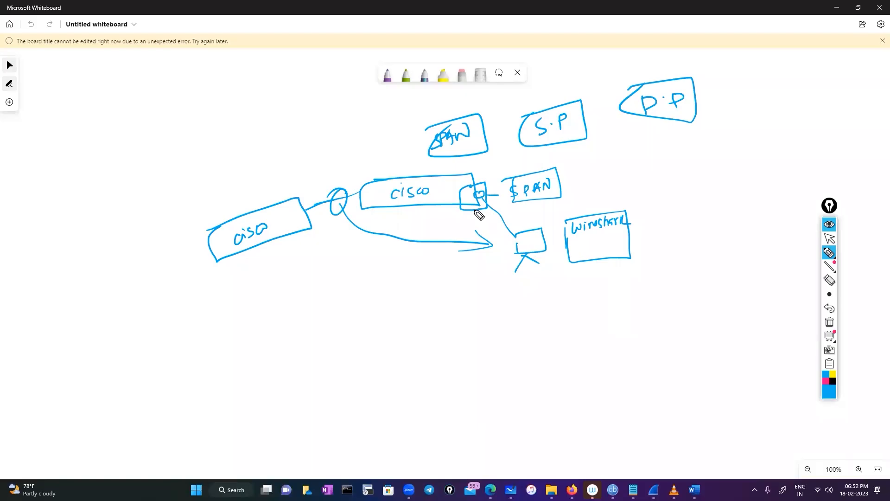
left_click_drag(307, 209, 360, 191)
mouse_move(562, 243)
left_mouse_down()
mouse_move(625, 235)
mouse_move(580, 204)
mouse_move(576, 240)
left_mouse_up()
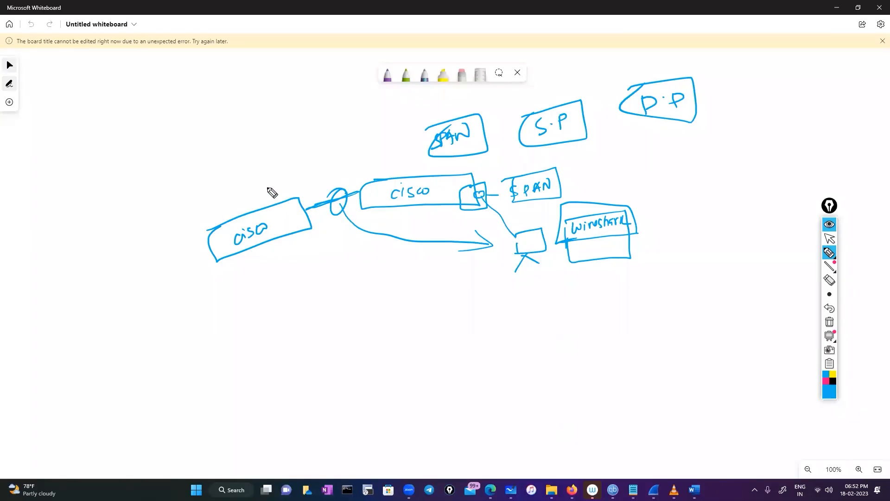
Write "Vlan mis" above the link between the two cisco switches and mark the fault on that link.
left_click_drag(281, 173, 292, 171)
mouse_move(294, 170)
left_mouse_down()
mouse_move(295, 183)
mouse_move(324, 165)
left_mouse_up()
mouse_move(325, 158)
left_mouse_down()
mouse_move(316, 212)
mouse_move(341, 207)
left_mouse_up()
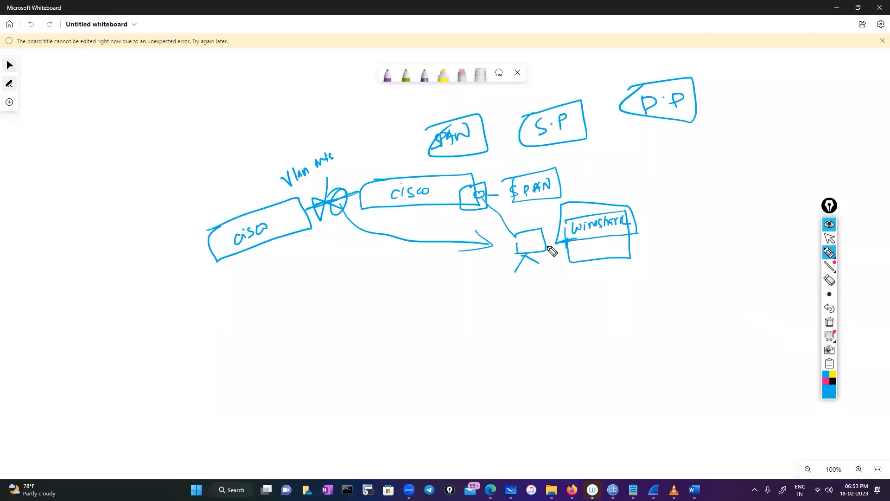
Clear the whole drawing and sketch a box labelled Switch with a line down to a small box labelled PC.
left_click(829, 323)
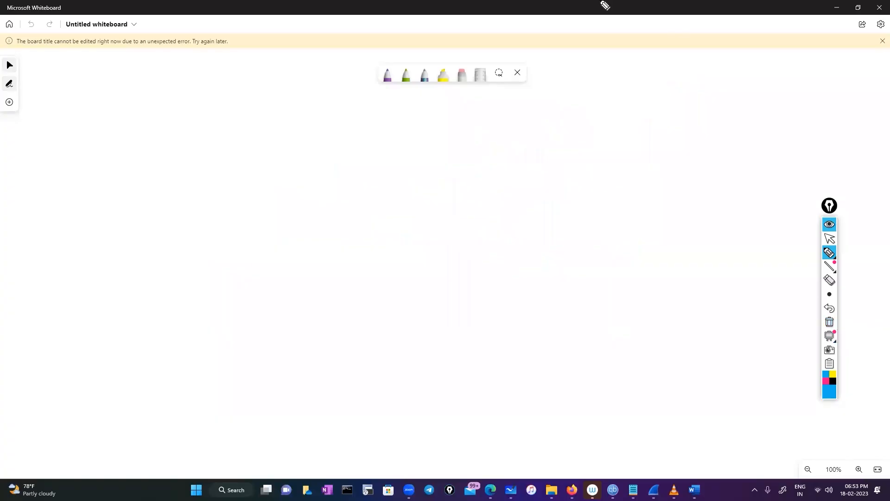
left_click(830, 238)
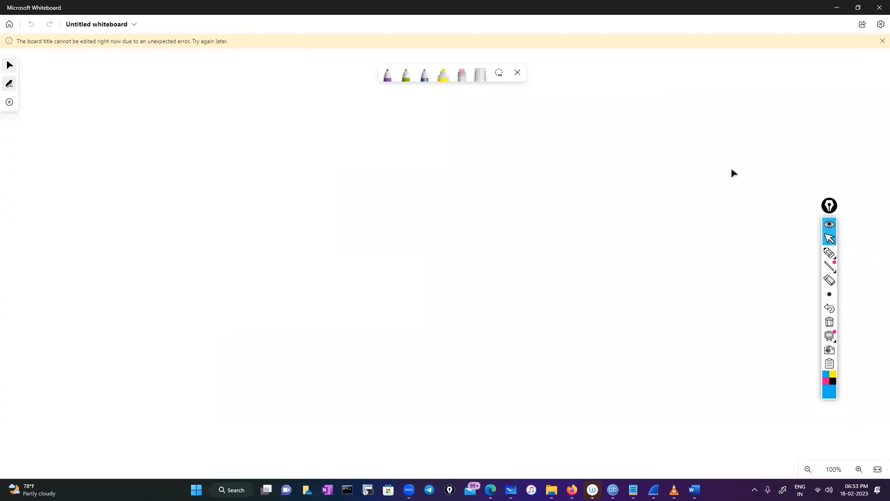
left_click(830, 252)
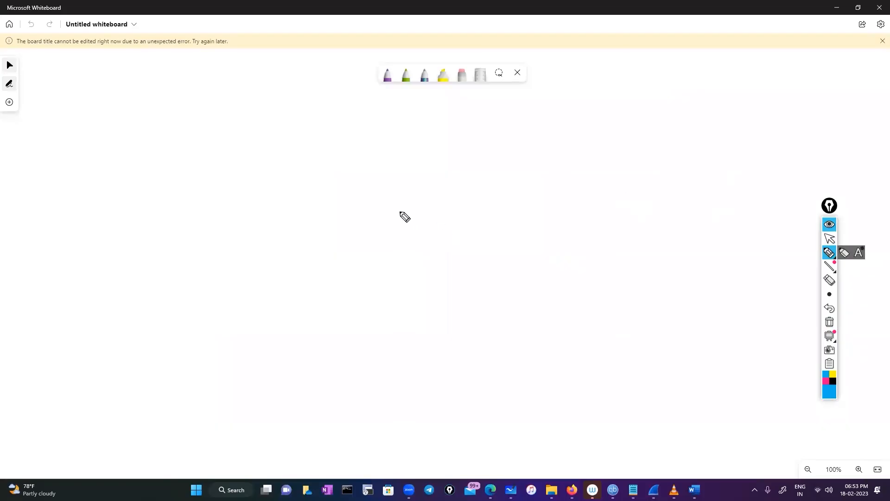
left_click_drag(403, 208, 403, 213)
mouse_move(402, 258)
left_mouse_down()
mouse_move(404, 206)
mouse_move(552, 181)
mouse_move(433, 254)
mouse_move(401, 258)
left_mouse_up()
left_click_drag(452, 233, 501, 219)
mouse_move(428, 250)
left_mouse_down()
mouse_move(377, 303)
mouse_move(366, 332)
left_mouse_up()
mouse_move(365, 308)
left_mouse_down()
mouse_move(394, 312)
mouse_move(366, 336)
left_mouse_up()
mouse_move(411, 316)
left_mouse_down()
mouse_move(411, 327)
mouse_move(433, 320)
left_mouse_up()
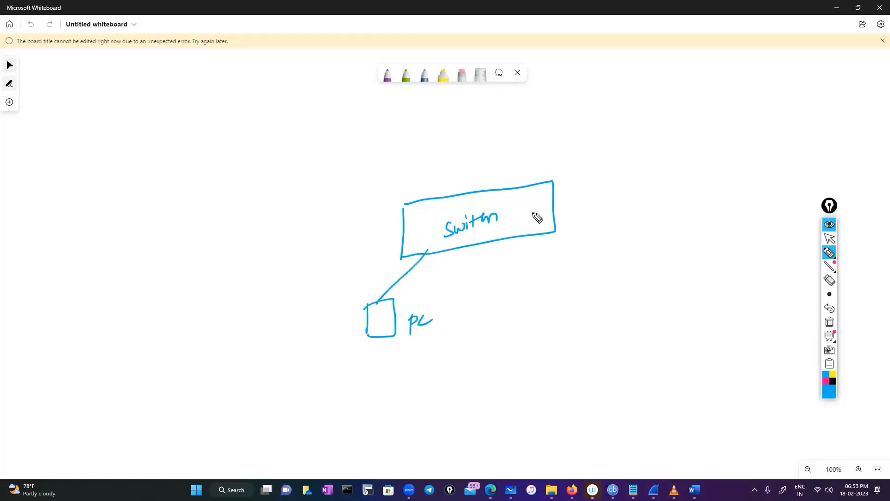
Draw a second box labelled Switch, joined by a line to the first switch's side opposite the PC.
mouse_move(549, 205)
left_mouse_down()
mouse_move(623, 187)
mouse_move(631, 172)
mouse_move(732, 160)
mouse_move(638, 194)
mouse_move(678, 176)
left_mouse_up()
mouse_move(680, 173)
left_mouse_down()
mouse_move(682, 180)
mouse_move(688, 171)
left_mouse_up()
left_click_drag(696, 173, 697, 180)
left_click_drag(699, 168, 706, 179)
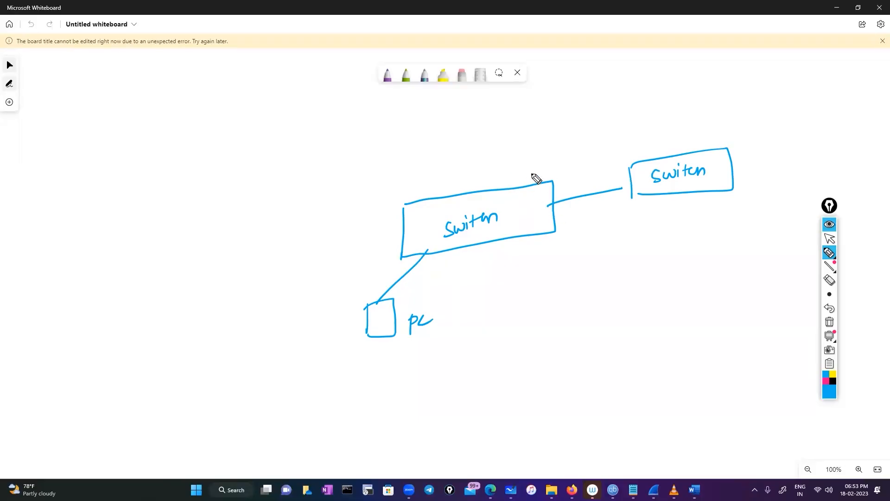
Write a boxed "SIP" label above the first switch and a boxed "D.IP" label near the second switch.
mouse_move(499, 160)
left_mouse_down()
mouse_move(491, 171)
mouse_move(508, 171)
mouse_move(519, 156)
mouse_move(511, 166)
left_mouse_up()
mouse_move(483, 155)
left_mouse_down()
mouse_move(531, 175)
mouse_move(484, 160)
left_mouse_up()
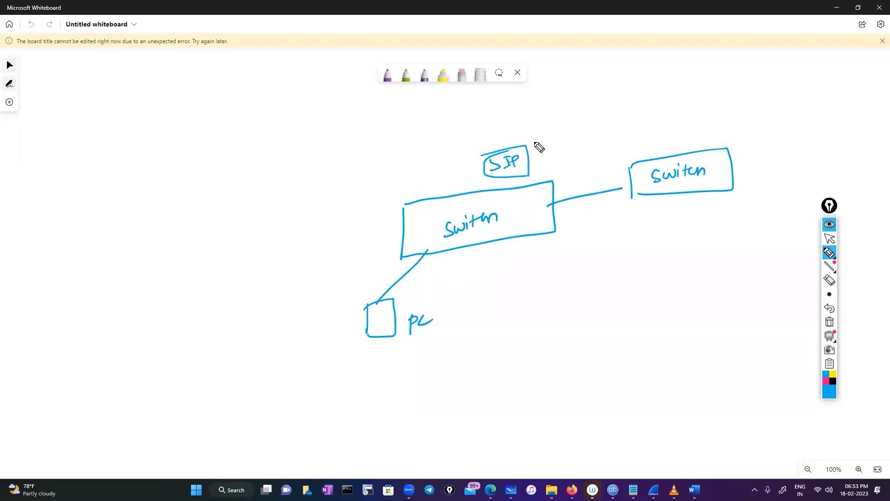
mouse_move(583, 135)
left_mouse_down()
mouse_move(584, 147)
mouse_move(602, 133)
left_mouse_up()
left_click(596, 133)
mouse_move(575, 126)
left_mouse_down()
mouse_move(618, 120)
mouse_move(574, 138)
mouse_move(591, 121)
left_mouse_up()
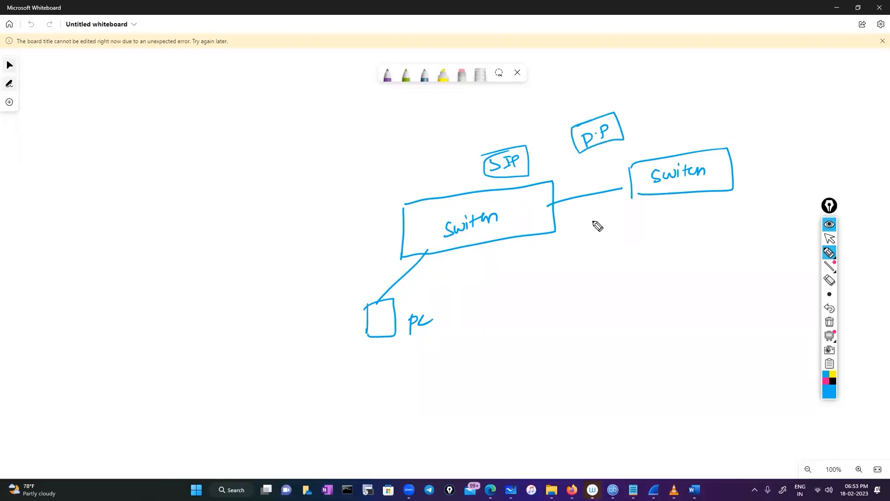
Write "Vlan 20" above the SIP box and strike it through.
mouse_move(483, 135)
left_mouse_down()
mouse_move(496, 131)
mouse_move(499, 147)
left_mouse_up()
left_click_drag(503, 133, 518, 136)
mouse_move(524, 129)
left_mouse_down()
mouse_move(532, 137)
mouse_move(534, 127)
left_mouse_up()
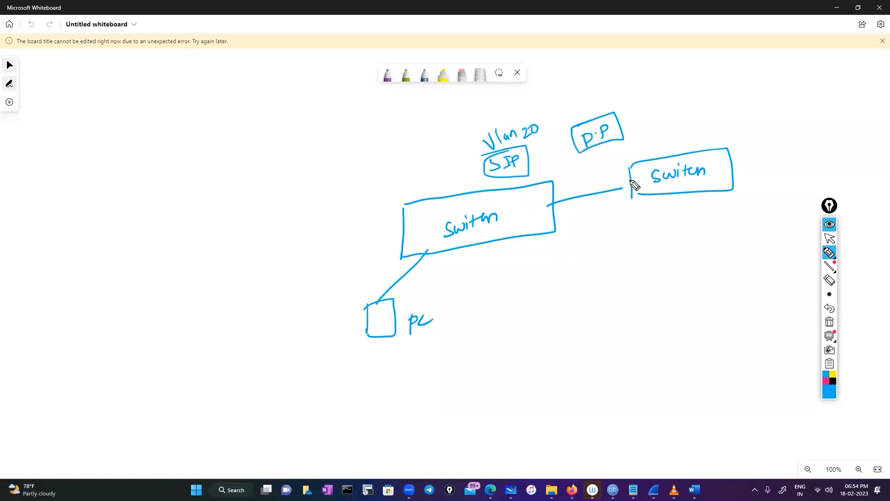
left_click_drag(495, 143, 539, 132)
Label the link between the switches "SPAN", circle it and draw an arrow down to a box labelled "monitor".
left_click_drag(551, 160, 549, 171)
mouse_move(562, 170)
left_mouse_down()
mouse_move(563, 159)
mouse_move(589, 158)
left_mouse_up()
mouse_move(579, 200)
left_mouse_down()
mouse_move(579, 231)
mouse_move(587, 218)
left_mouse_up()
mouse_move(585, 251)
left_mouse_down()
mouse_move(585, 258)
mouse_move(617, 247)
mouse_move(641, 221)
mouse_move(583, 241)
left_mouse_up()
left_click_drag(587, 198, 578, 192)
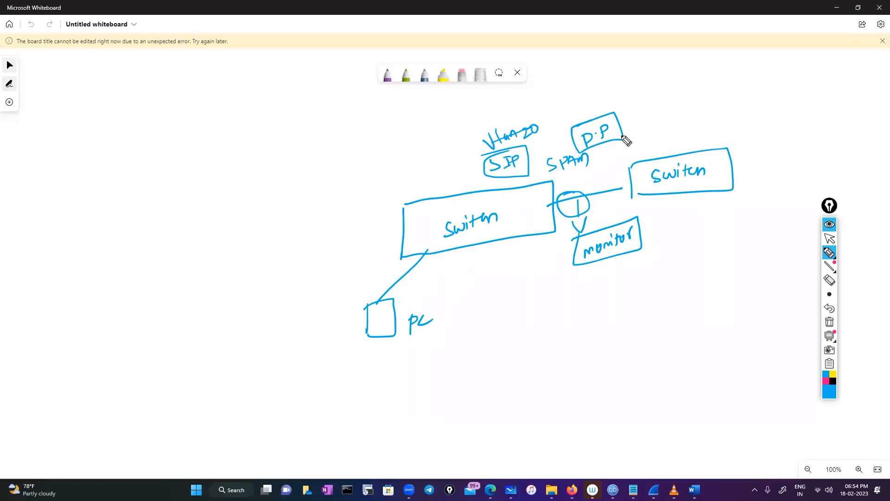
Add boxed port labels "Gi0/2" by the PC link and "Gi0/1" by the second switch, joined with a pink curve.
mouse_move(442, 274)
left_mouse_down()
mouse_move(446, 284)
mouse_move(462, 281)
left_mouse_up()
mouse_move(468, 273)
left_mouse_down()
mouse_move(485, 284)
mouse_move(423, 272)
left_mouse_up()
mouse_move(590, 166)
left_mouse_down()
mouse_move(591, 175)
mouse_move(622, 169)
left_mouse_up()
mouse_move(631, 149)
left_mouse_down()
mouse_move(632, 162)
mouse_move(592, 164)
mouse_move(462, 290)
mouse_move(407, 270)
mouse_move(414, 254)
left_mouse_up()
left_click(826, 381)
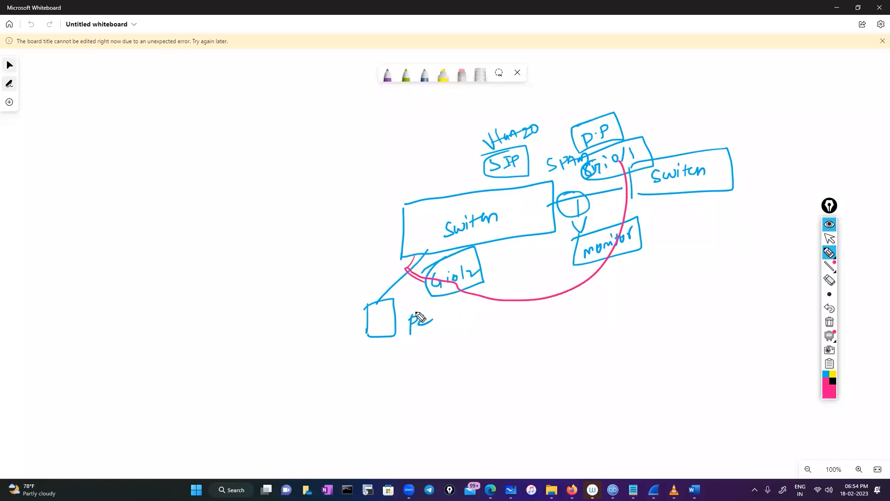
Draw a pink box below the topology, divided into three rows labelled DNS, DHCP and UDP.
mouse_move(458, 333)
left_mouse_down()
mouse_move(550, 329)
mouse_move(457, 415)
mouse_move(490, 330)
left_mouse_up()
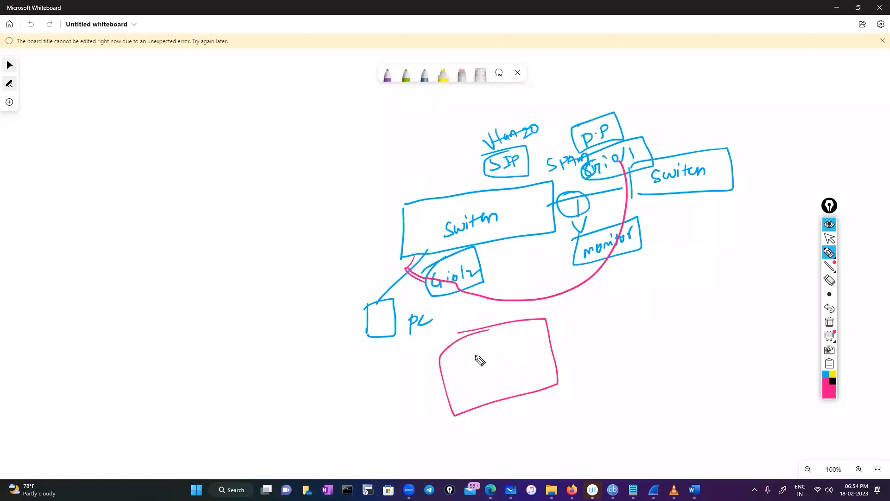
left_click_drag(447, 373, 532, 349)
left_click_drag(461, 396, 532, 375)
left_click_drag(475, 363, 497, 357)
mouse_move(486, 388)
left_mouse_down()
mouse_move(503, 374)
mouse_move(498, 391)
left_mouse_up()
left_click_drag(504, 397, 520, 388)
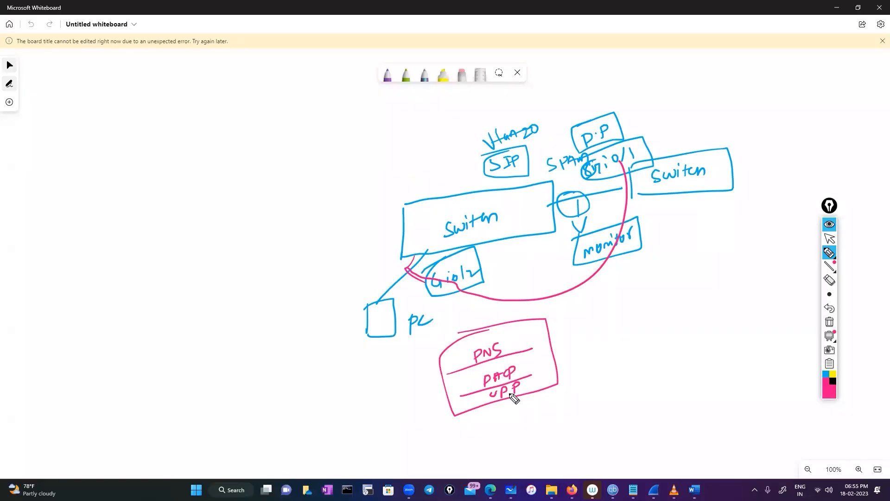
left_click_drag(514, 343, 542, 349)
Clear the whole drawing and switch from the pen back to the normal cursor.
left_click(829, 322)
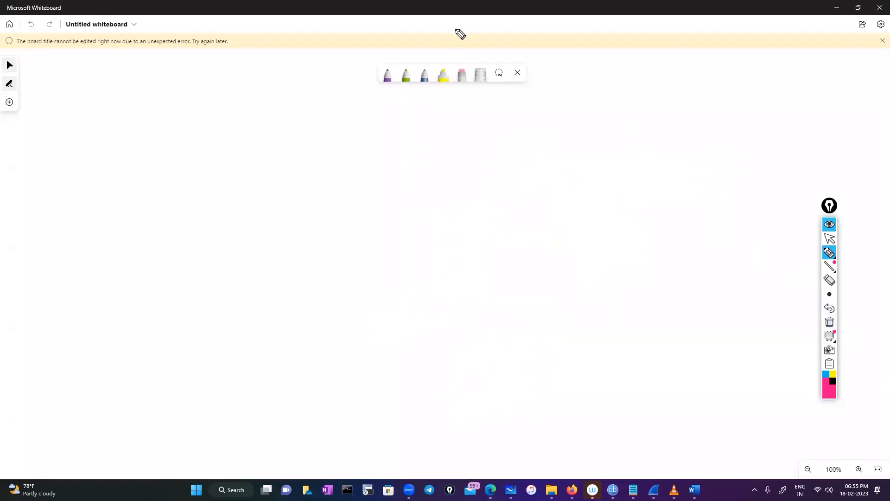
left_click(830, 239)
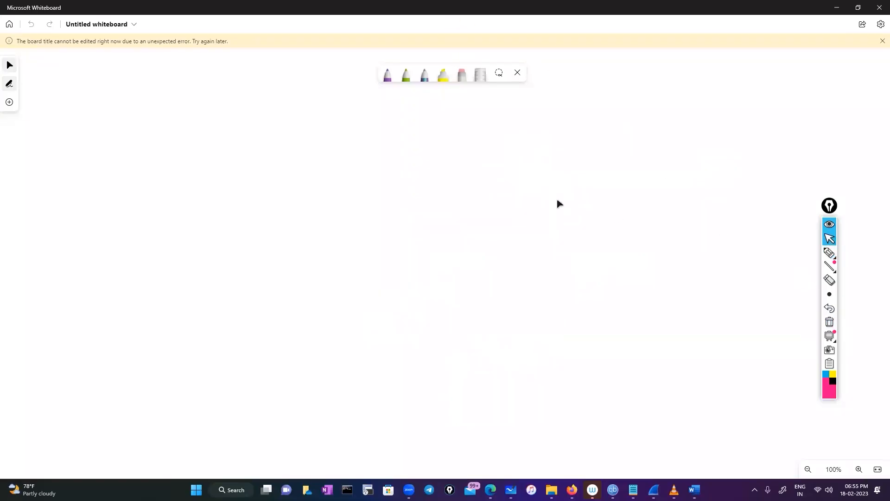